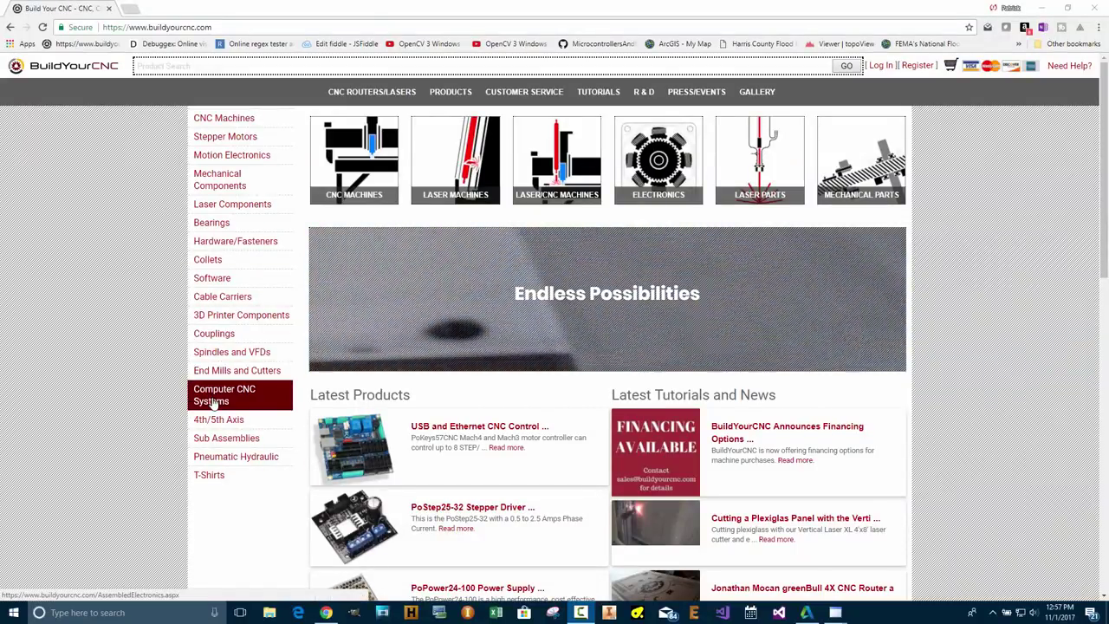
# Open Laser Components > Laser Control System and scroll to its Software Downloads and Manuals
pyautogui.click(232, 204)
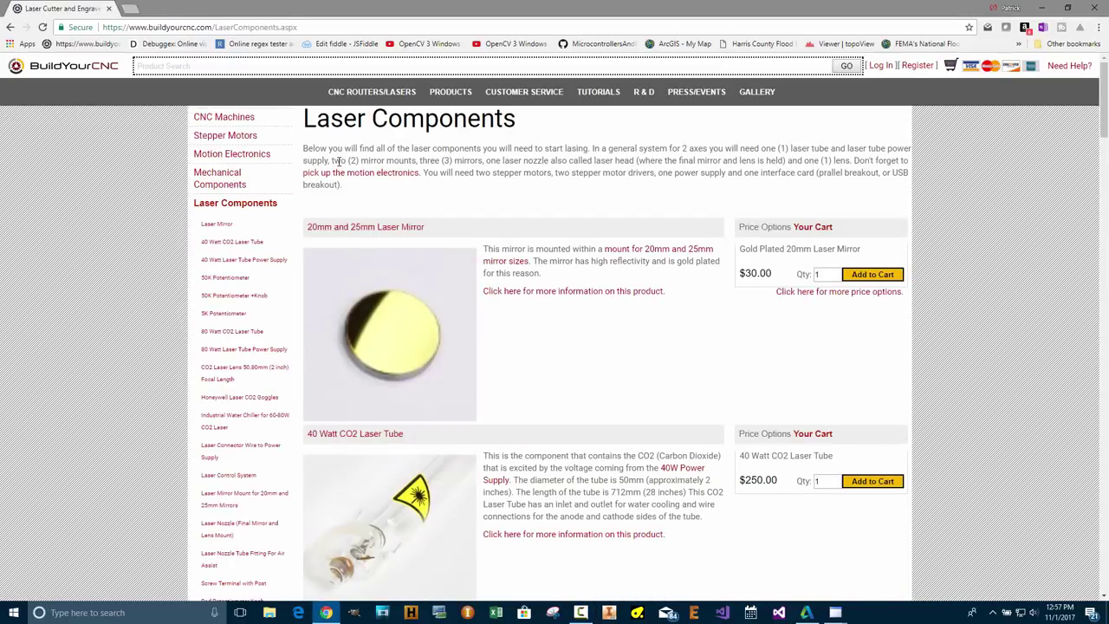
pyautogui.scroll(-20, 540, 399)
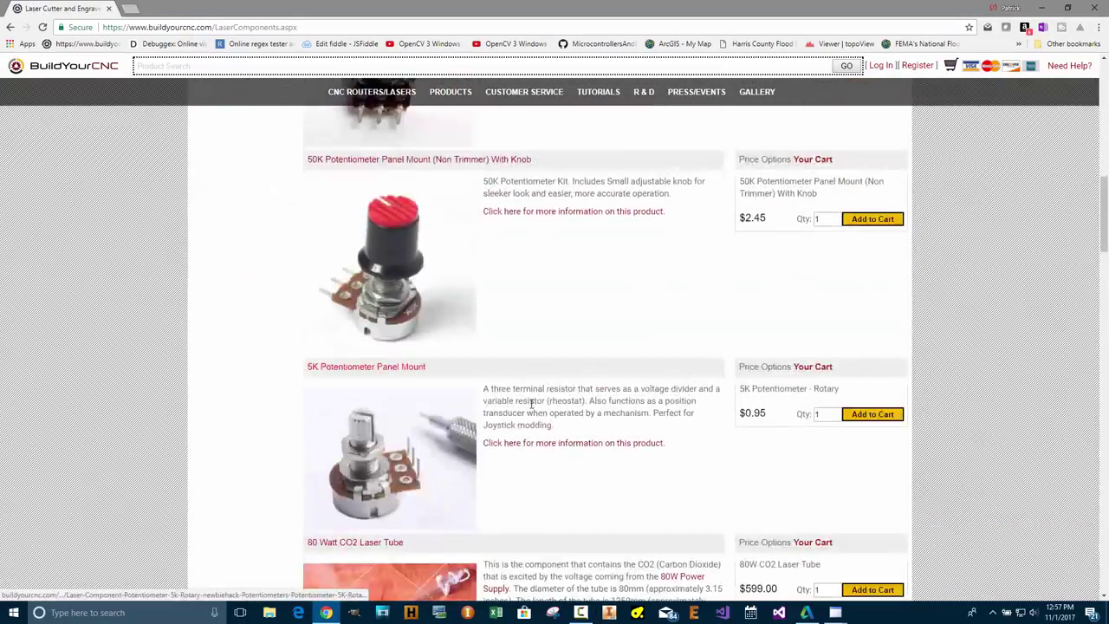
pyautogui.click(368, 173)
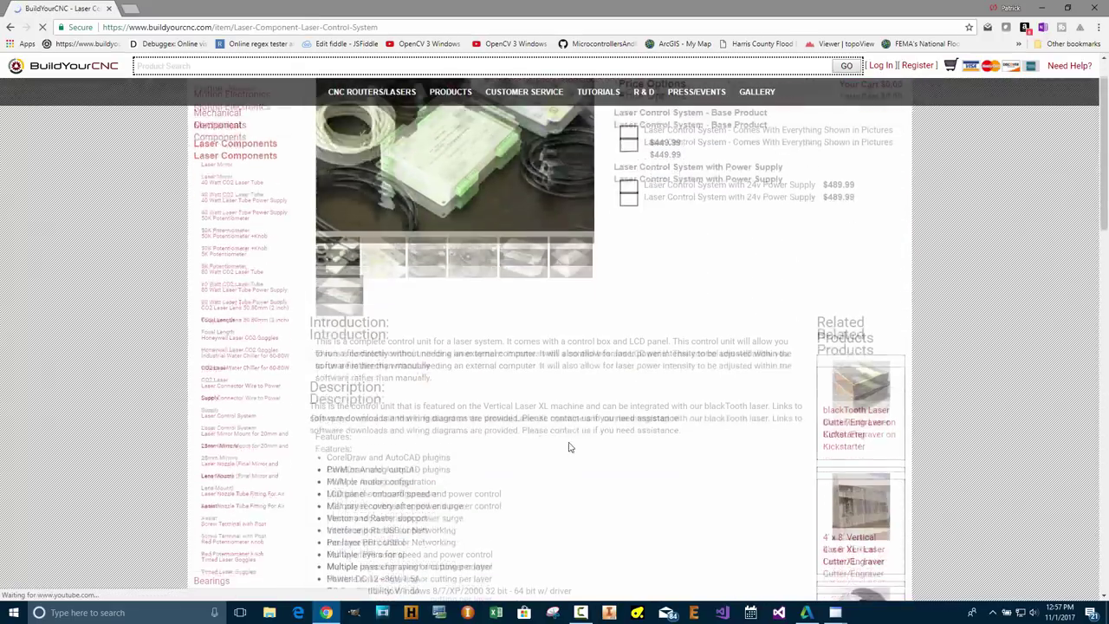
pyautogui.scroll(-10, 563, 442)
pyautogui.scroll(-9, 563, 442)
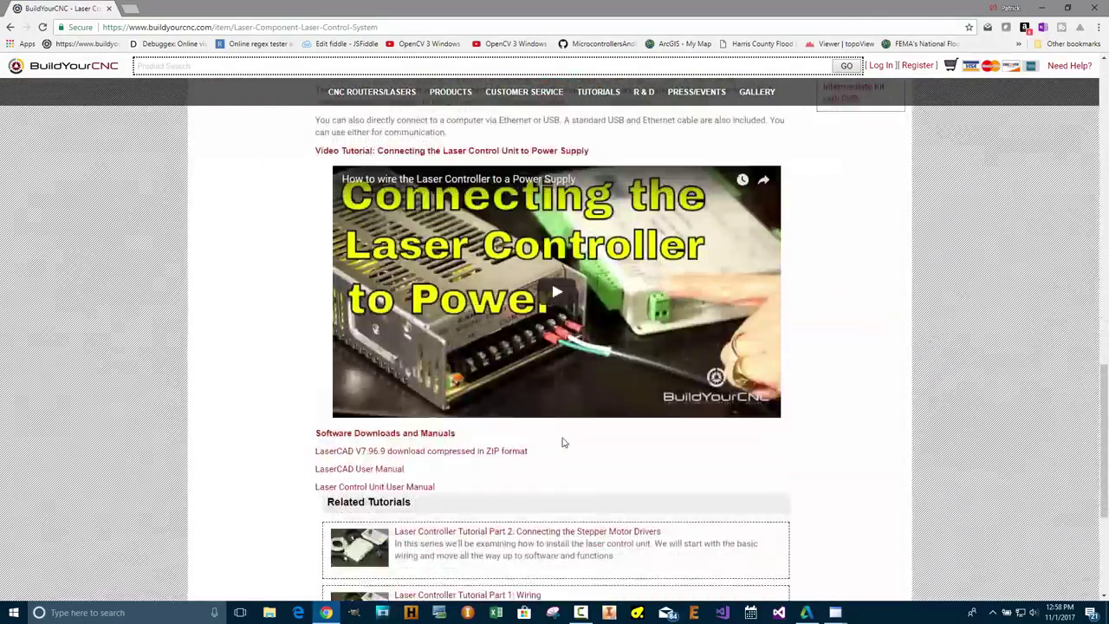
pyautogui.scroll(1, 375, 323)
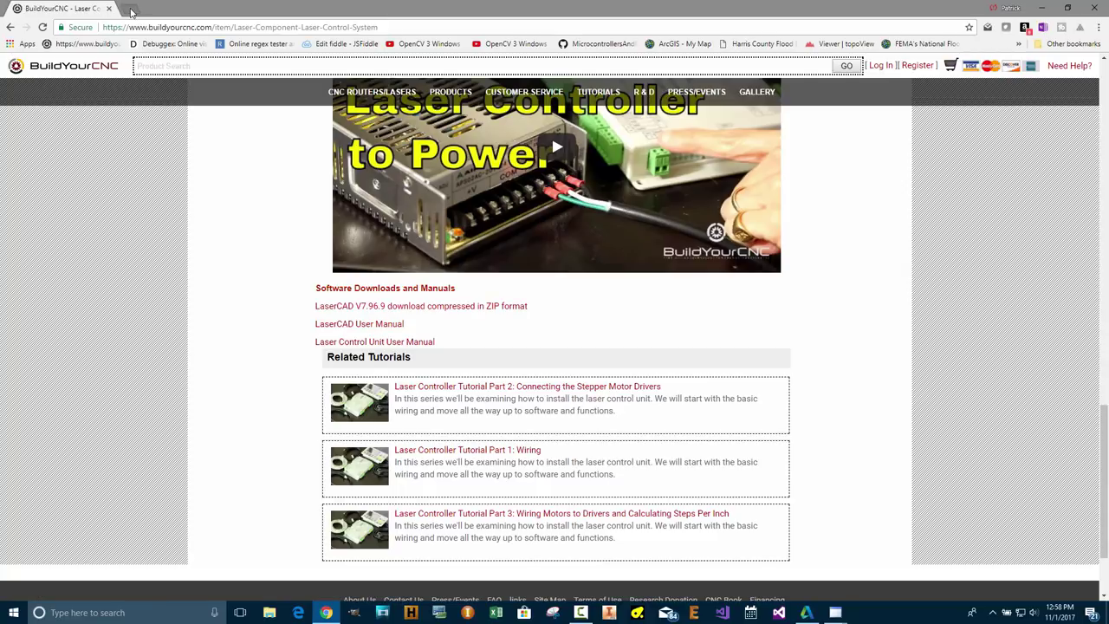
pyautogui.click(130, 8)
# Load sztrocen.com, go to Download > Software, and download the LaserCAD V7.96.9 rar archive
pyautogui.write('sztrocen.com')
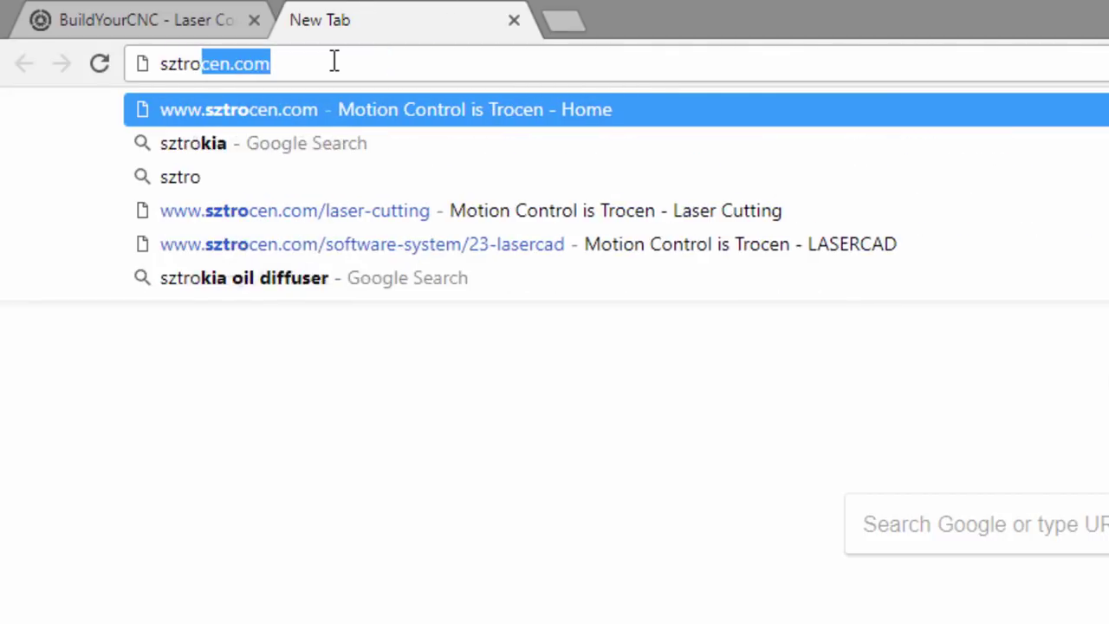
pyautogui.press('Return')
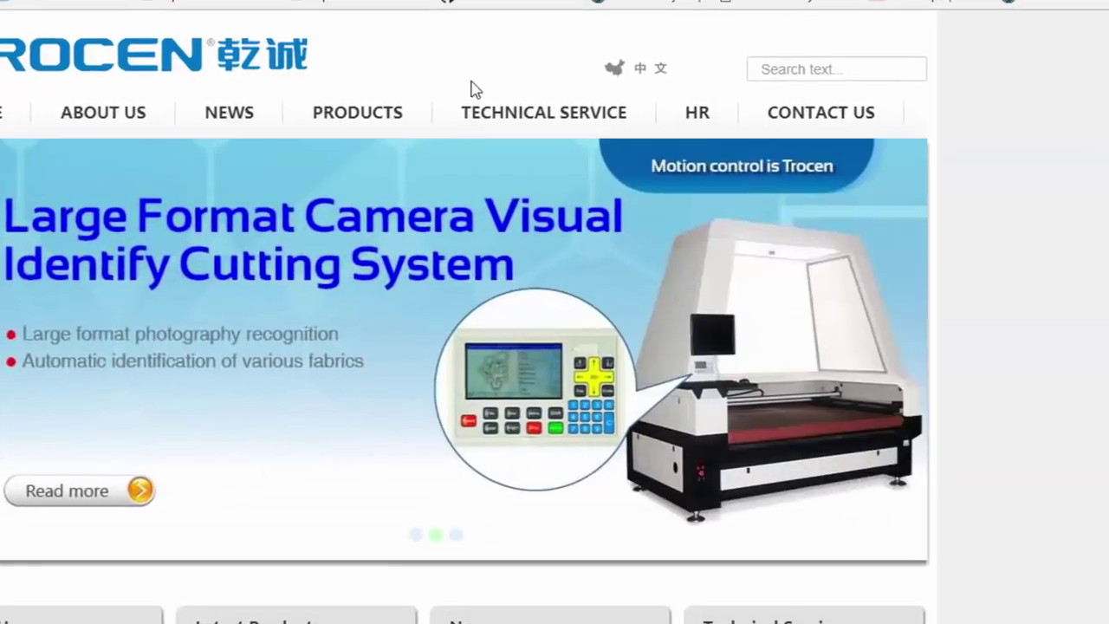
pyautogui.moveTo(606, 116)
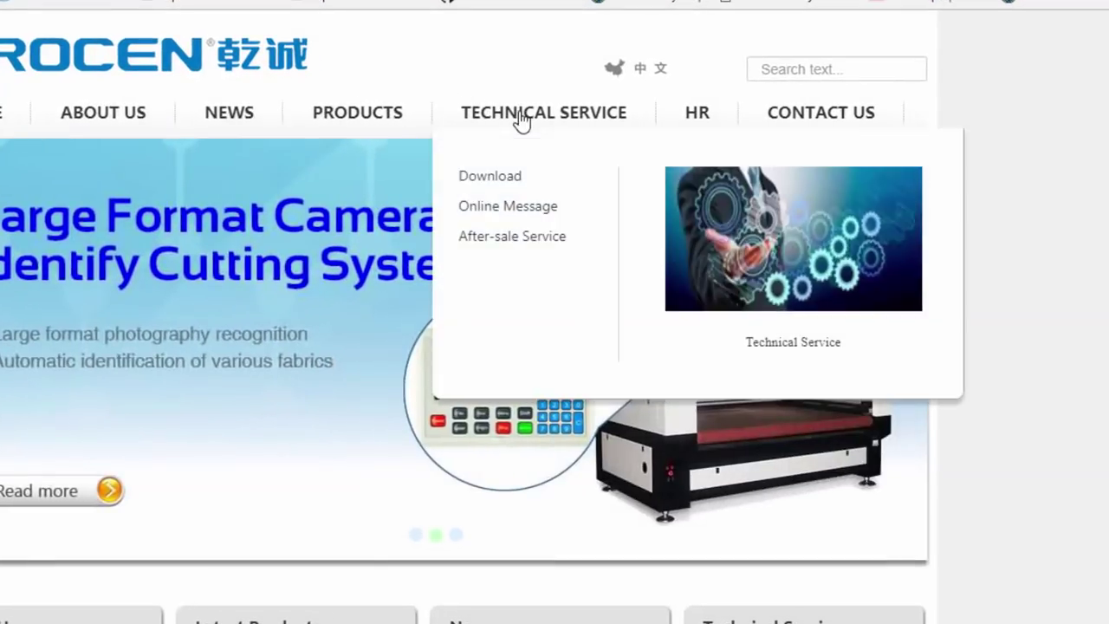
pyautogui.click(500, 184)
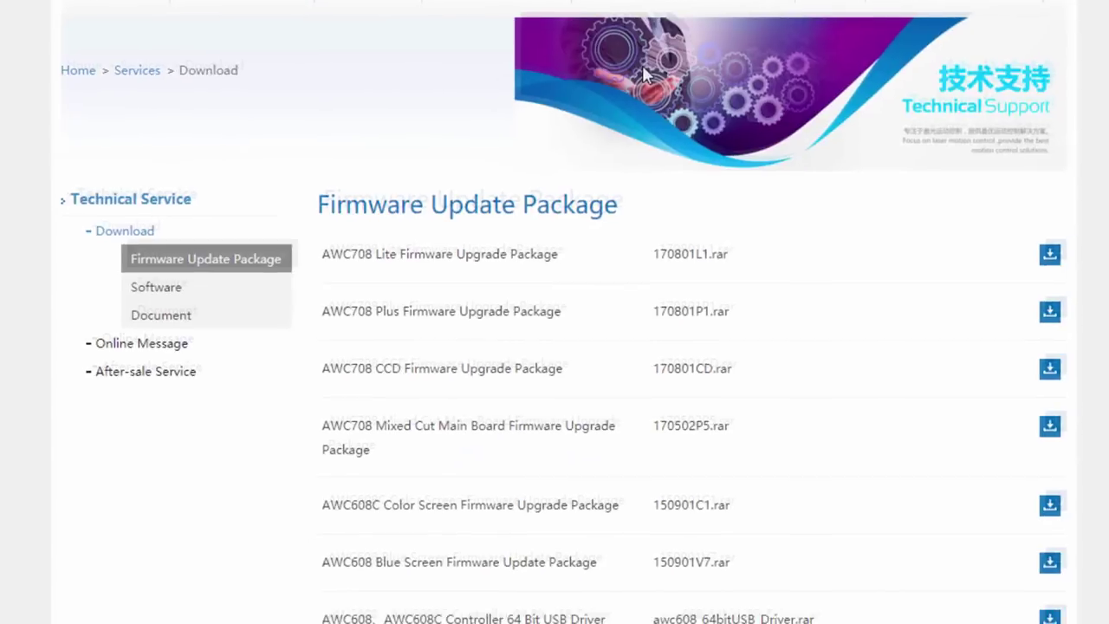
pyautogui.click(196, 250)
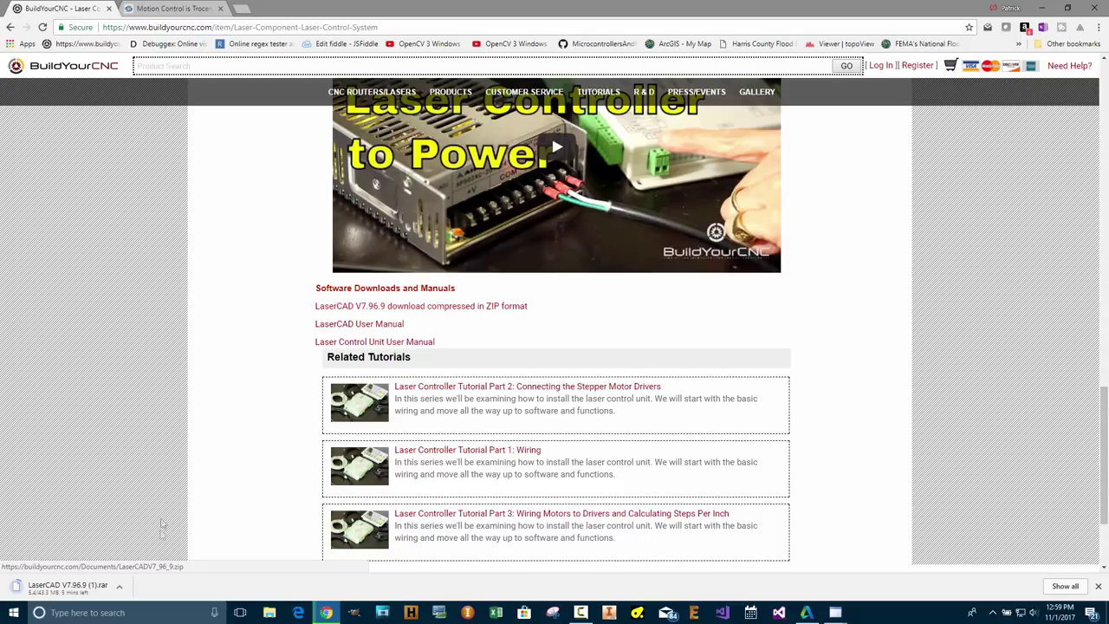
pyautogui.click(119, 590)
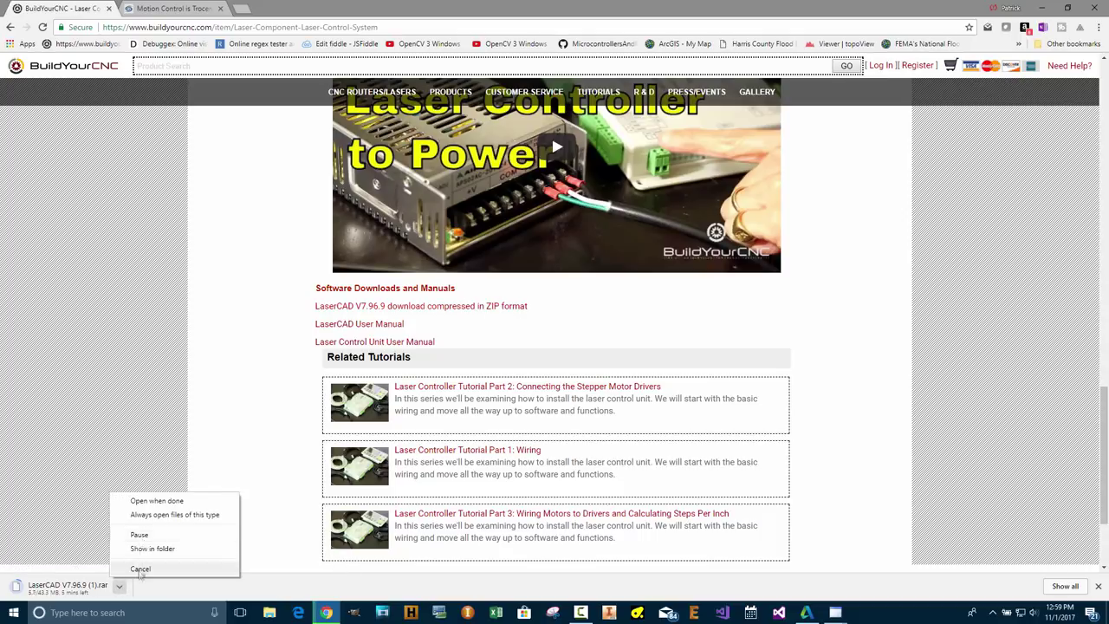
# Cancel the LaserCAD V7.96.9 (1).rar download and download LaserCADV7_96_9.zip instead
pyautogui.click(139, 571)
pyautogui.click(381, 307)
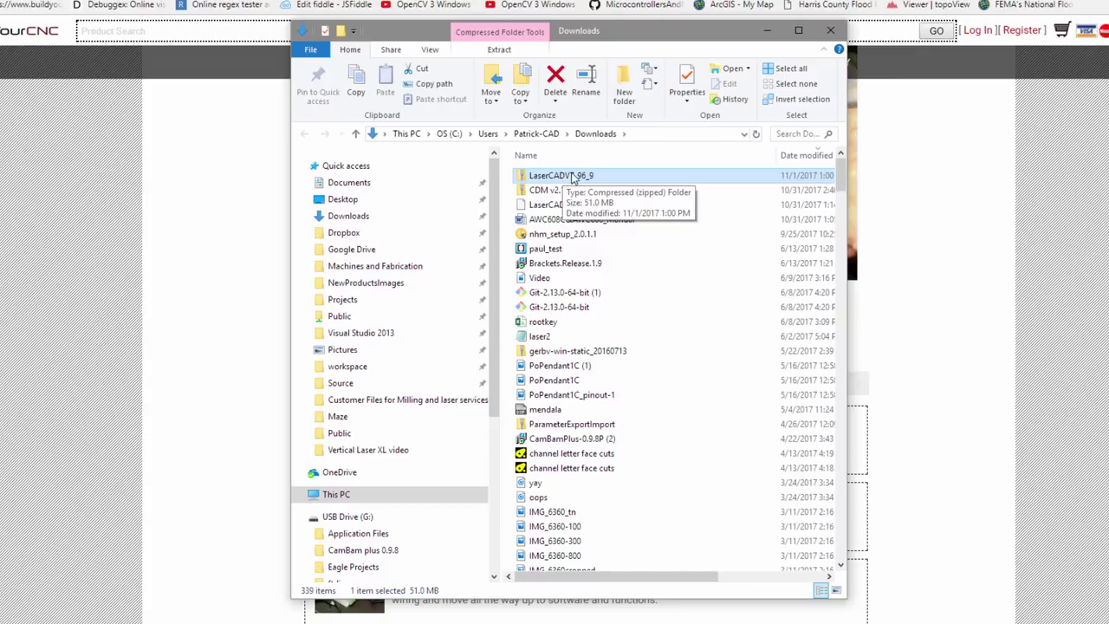
# Open the LaserCADV7_96_9 zip and its LaserCAD V7.96.9 folder
pyautogui.doubleClick(572, 177)
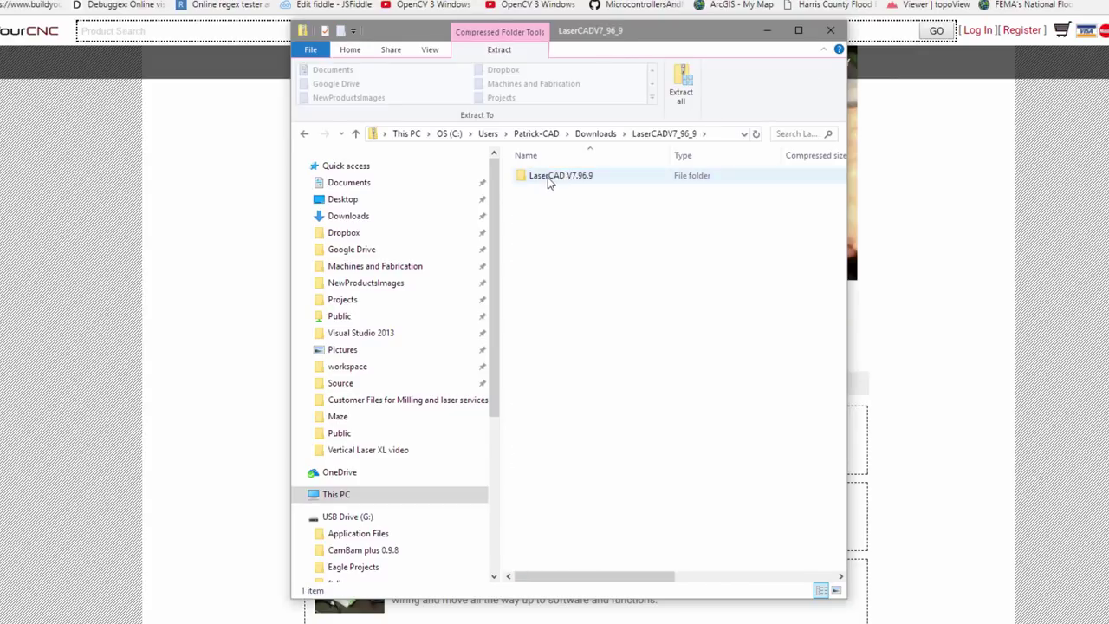
pyautogui.doubleClick(554, 180)
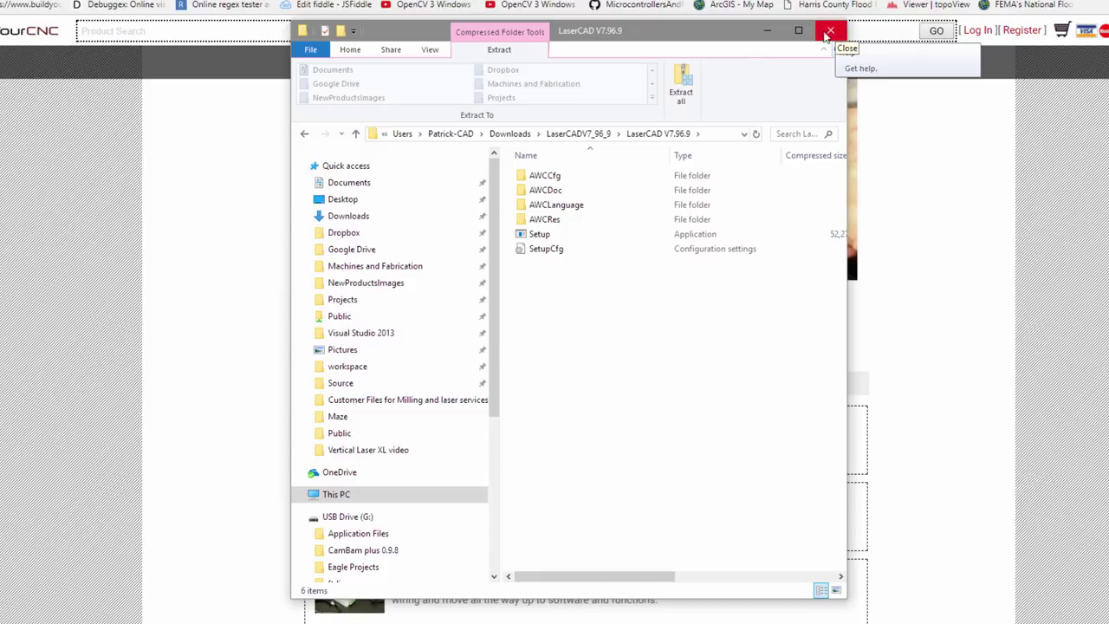
pyautogui.moveTo(587, 35); pyautogui.dragTo(587, 35)
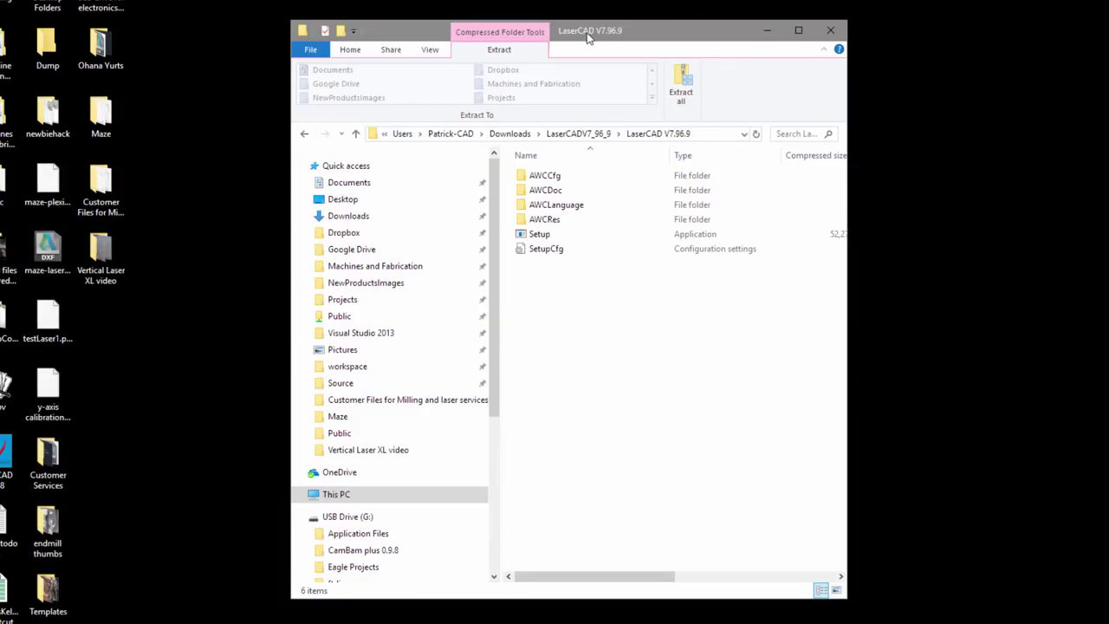
# Create a new desktop folder named 'LaserCAD v7.96'
pyautogui.rightClick(204, 326)
pyautogui.moveTo(296, 518)
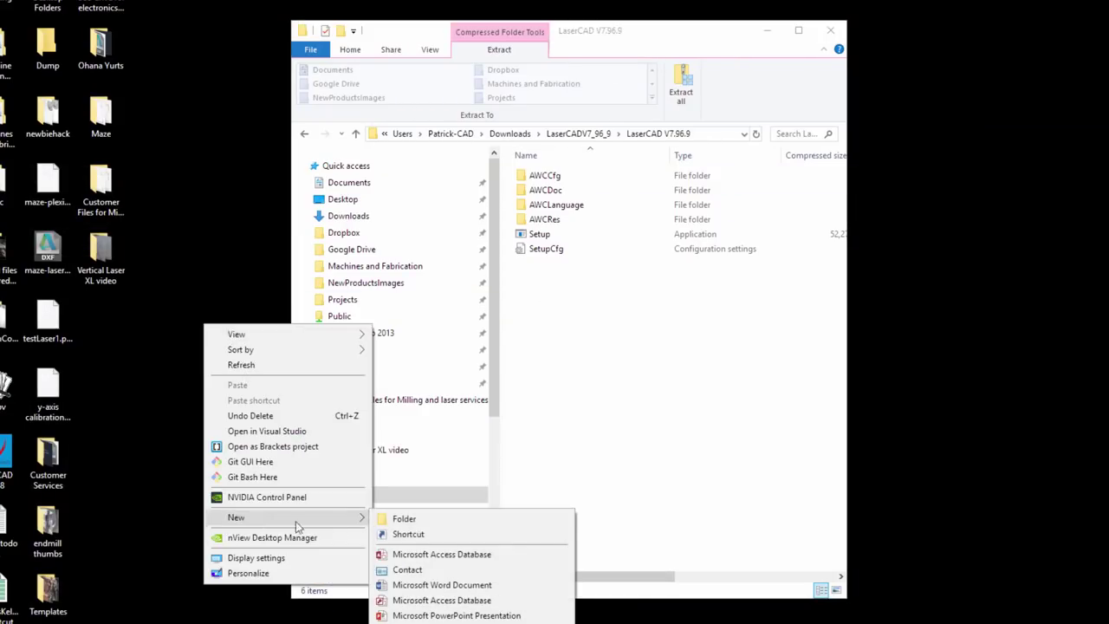
pyautogui.click(422, 527)
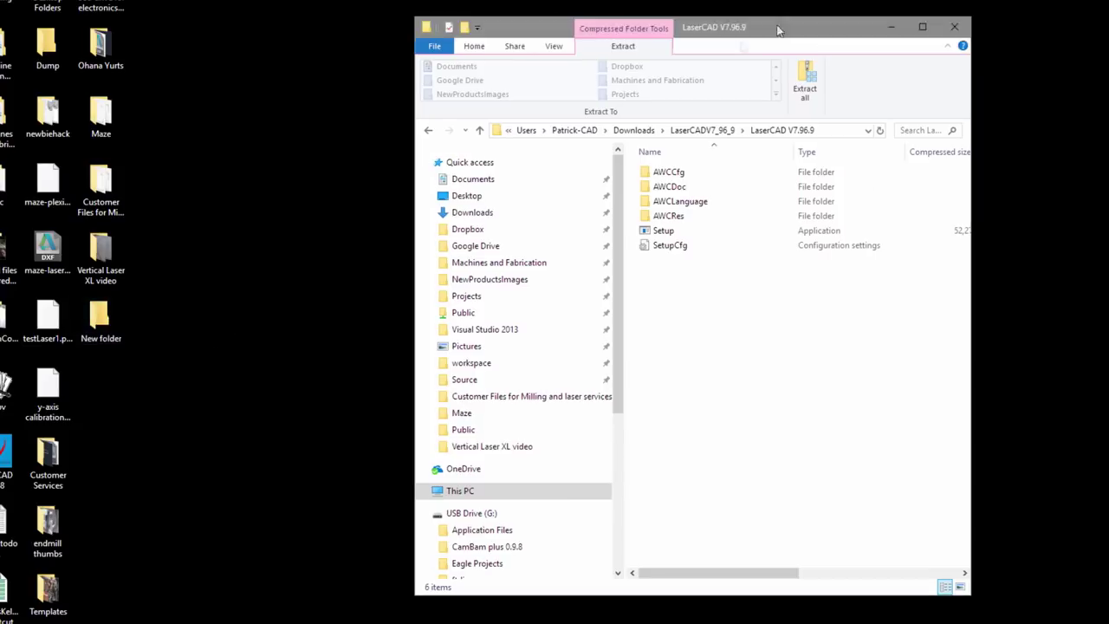
pyautogui.click(97, 340)
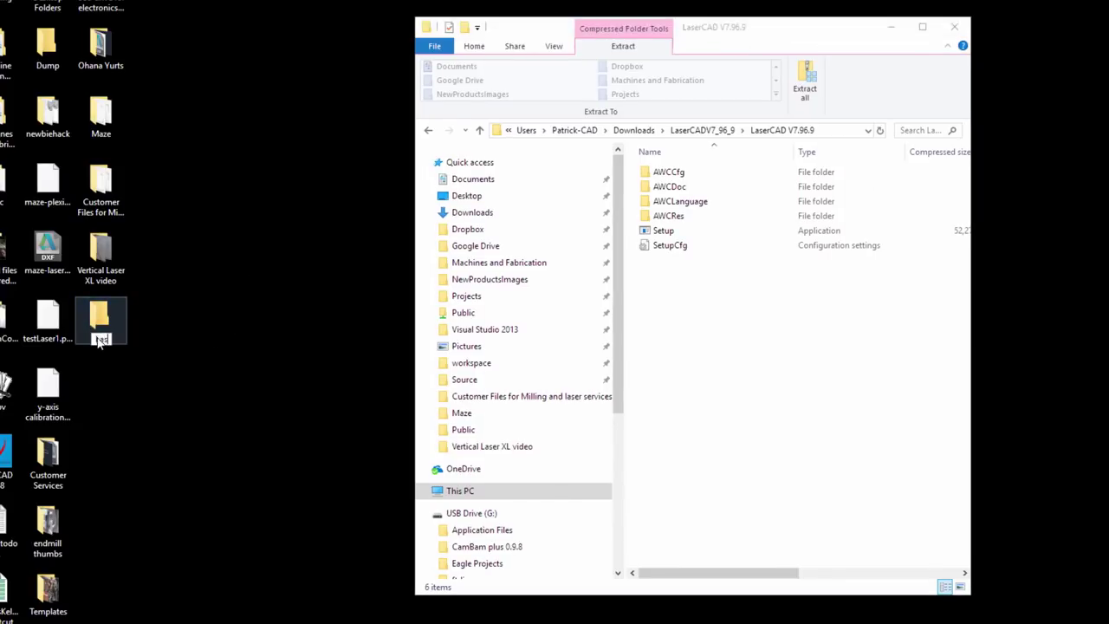
pyautogui.write('LaserCAD v7.96')
pyautogui.press('Return')
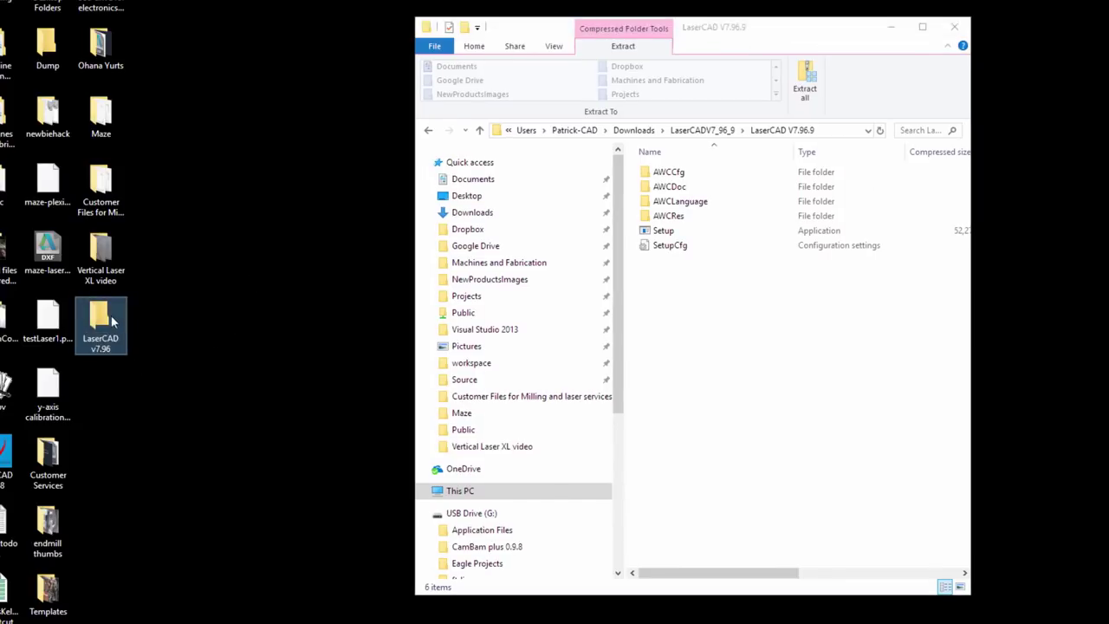
# Copy all six installer items, including Setup, into the LaserCAD v7.96 folder
pyautogui.moveTo(711, 298); pyautogui.dragTo(101, 333)
pyautogui.doubleClick(100, 333)
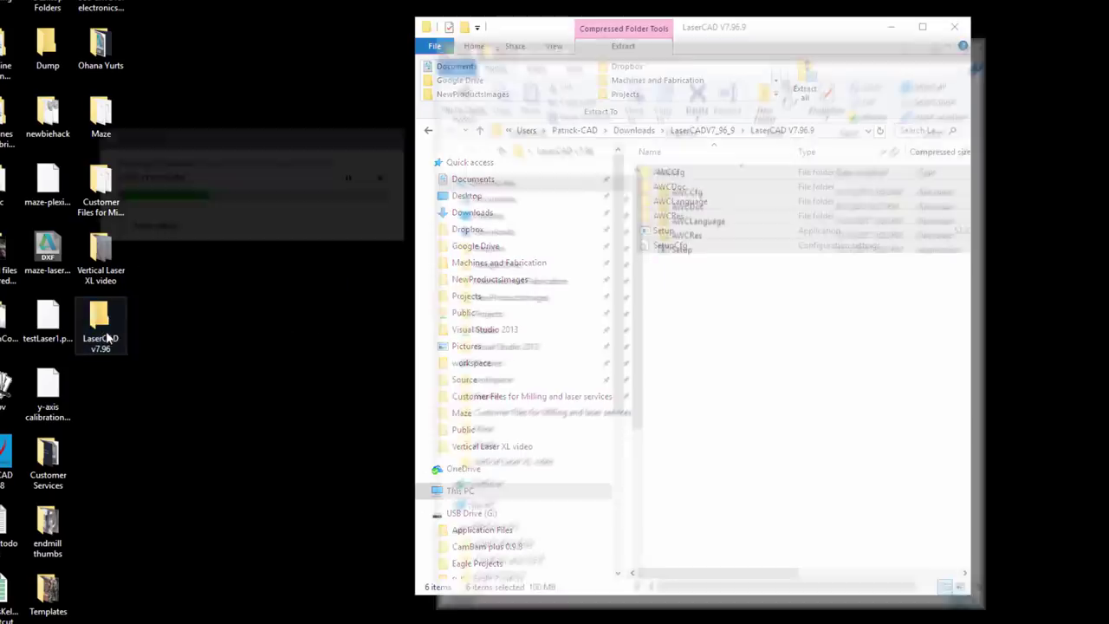
pyautogui.moveTo(797, 49); pyautogui.dragTo(661, 7)
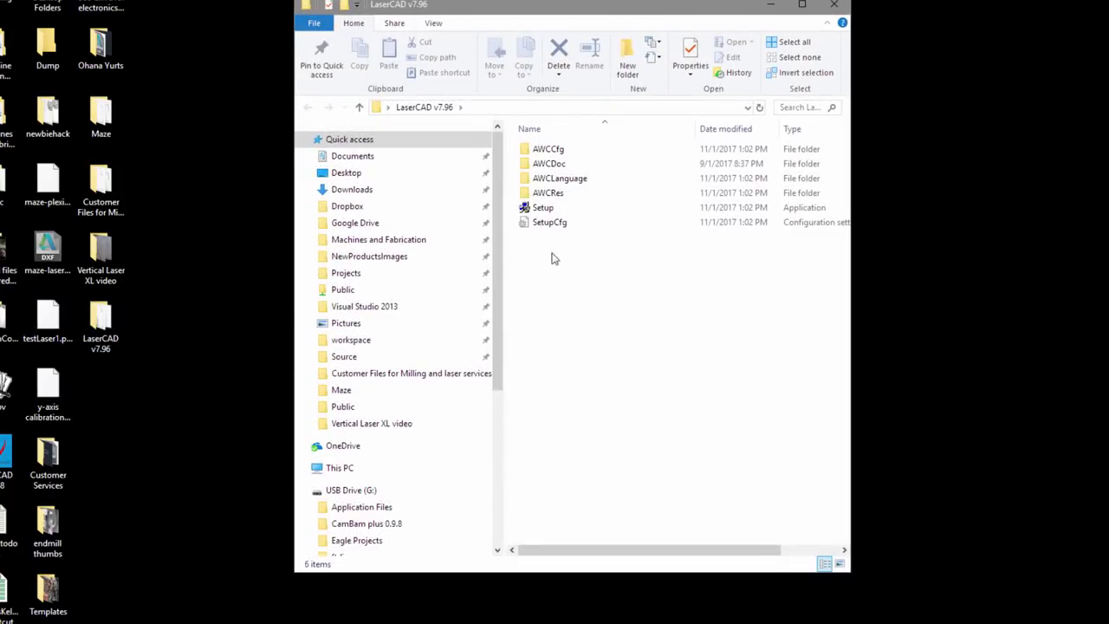
# Run Setup in English with type LaserCAD V7.96 and install the USB driver
pyautogui.click(543, 209)
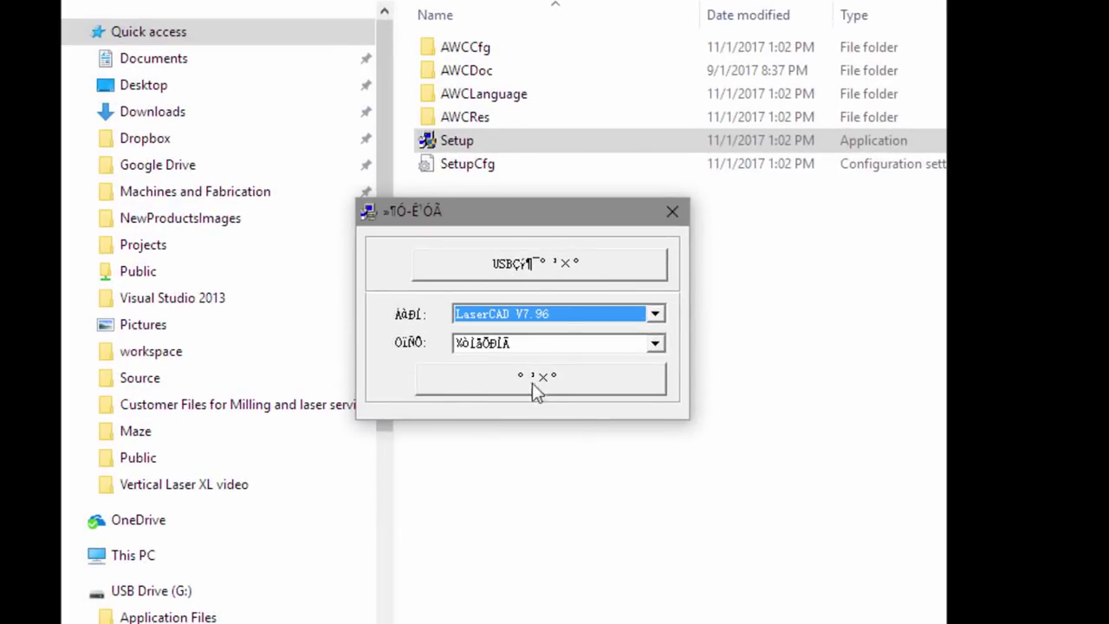
pyautogui.click(656, 346)
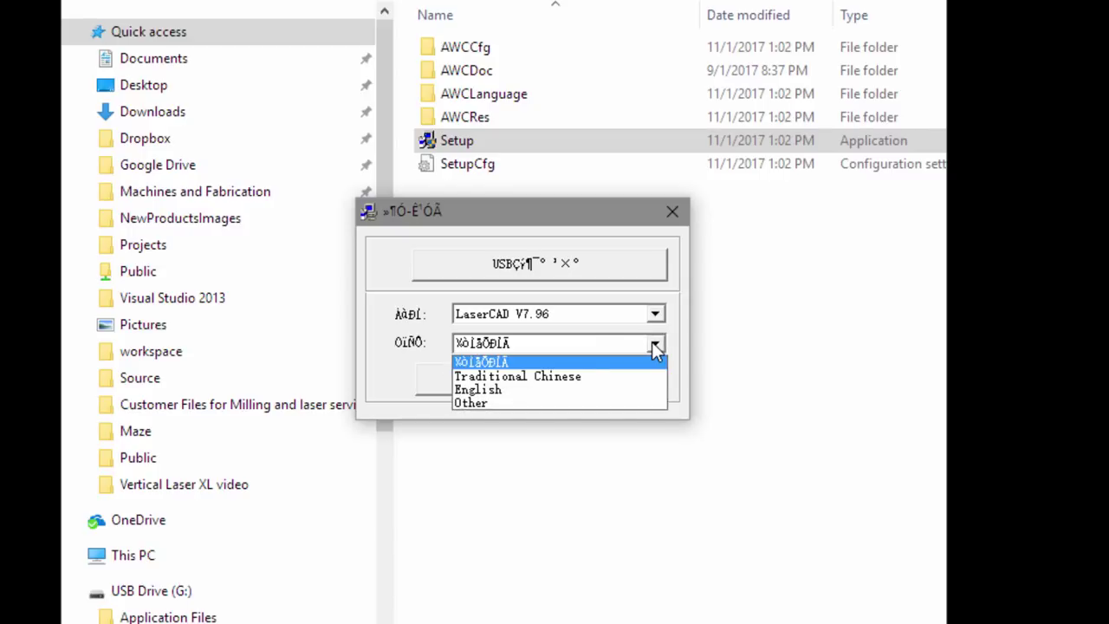
pyautogui.click(492, 392)
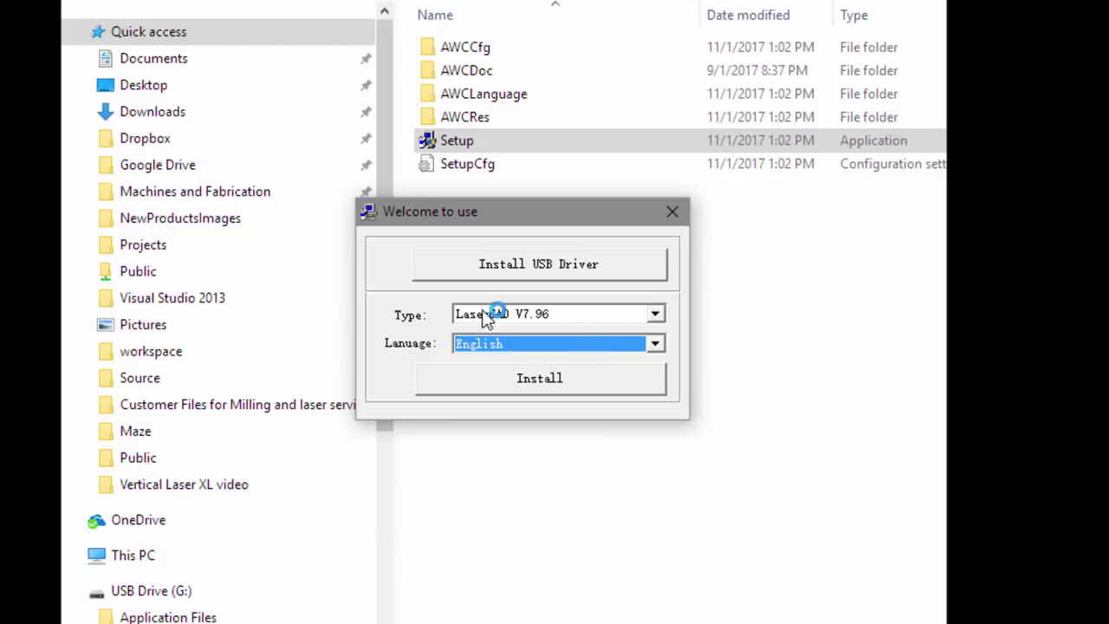
pyautogui.click(656, 314)
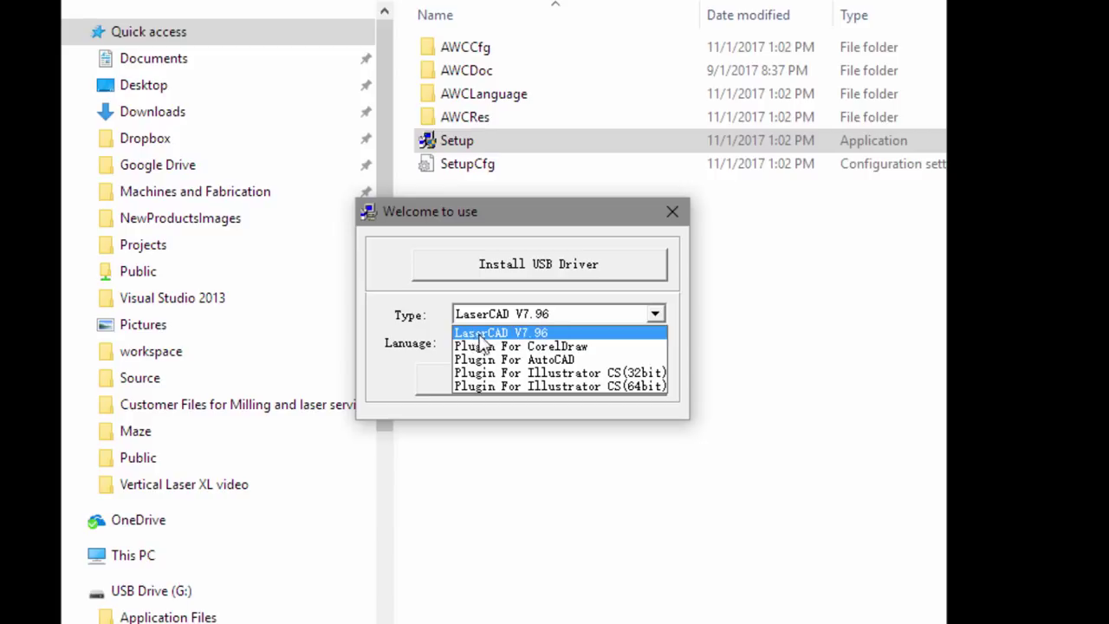
pyautogui.click(539, 333)
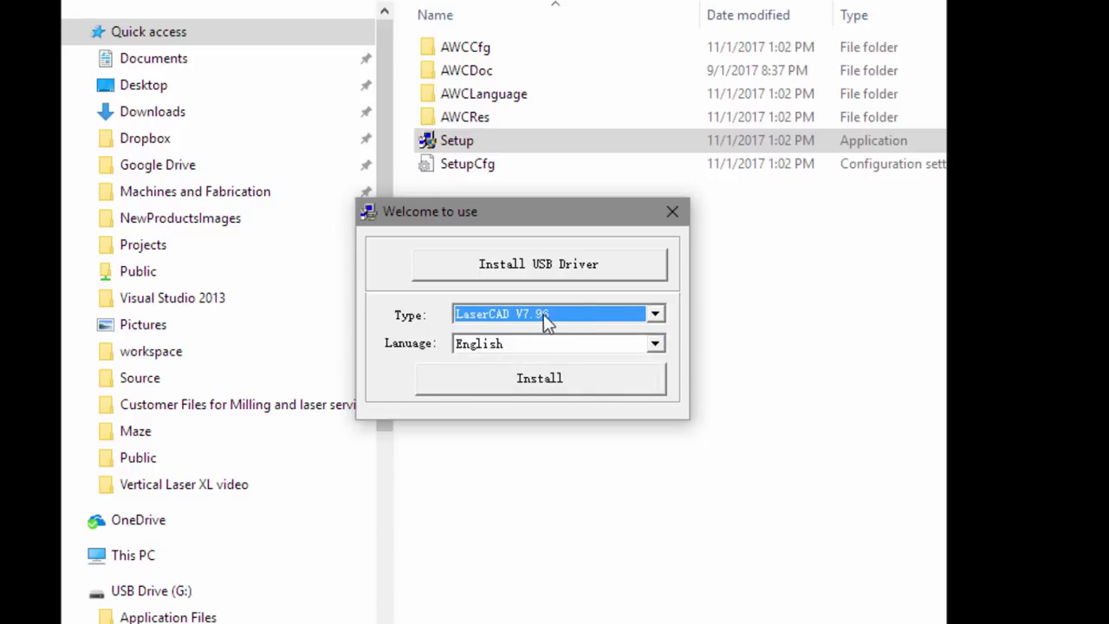
pyautogui.click(528, 265)
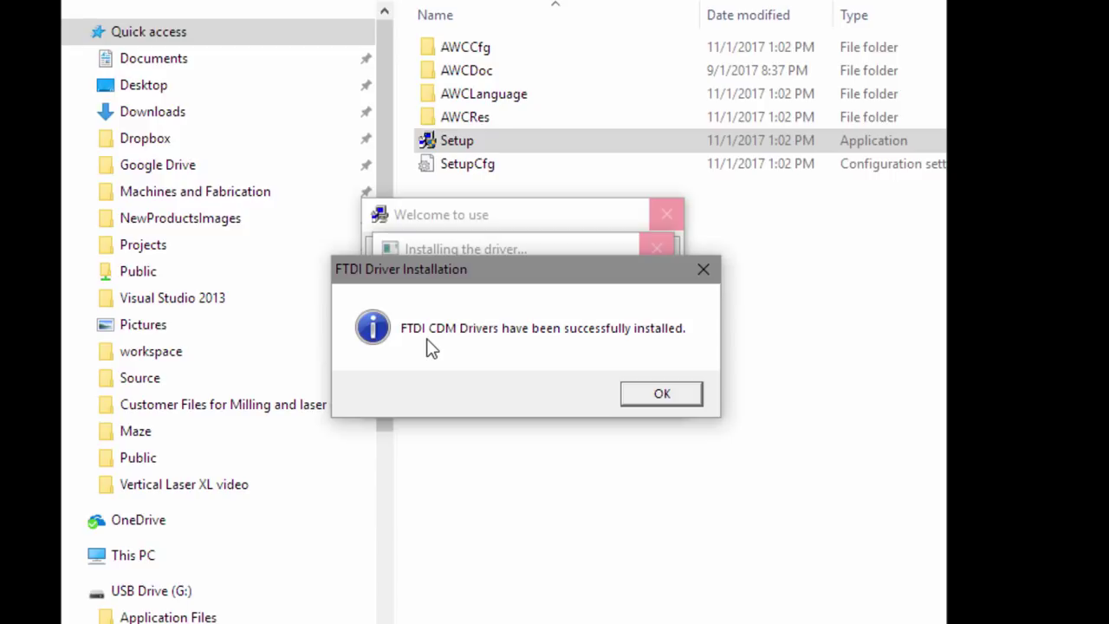
# Dismiss the FTDI CDM success message and complete the wizard for the Trocen AWC USB DEVICE driver
pyautogui.click(669, 394)
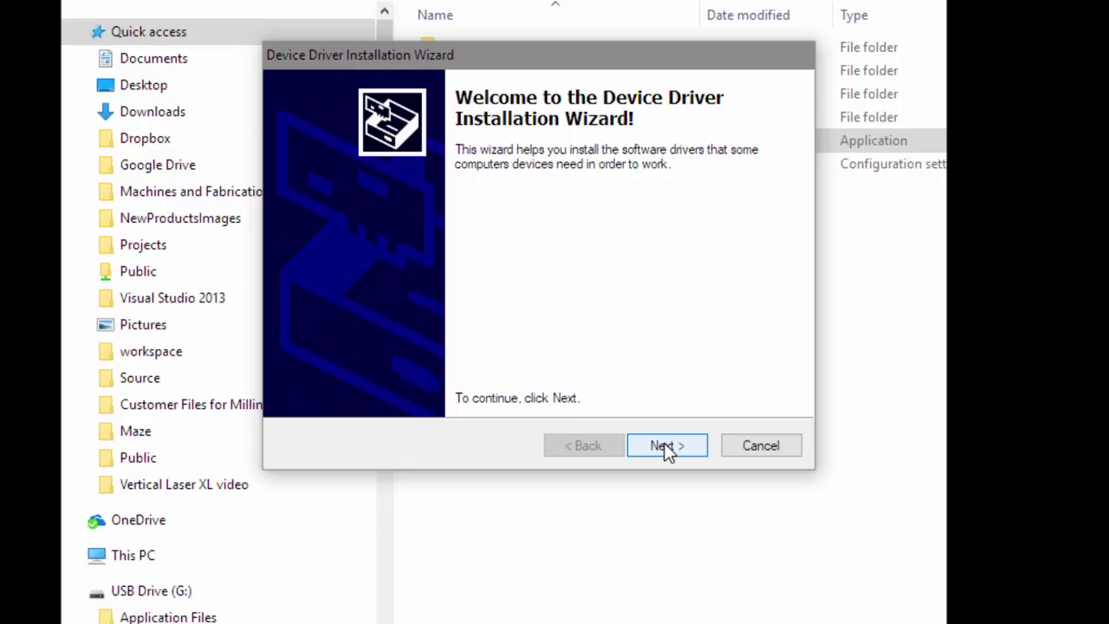
pyautogui.click(665, 446)
pyautogui.click(549, 365)
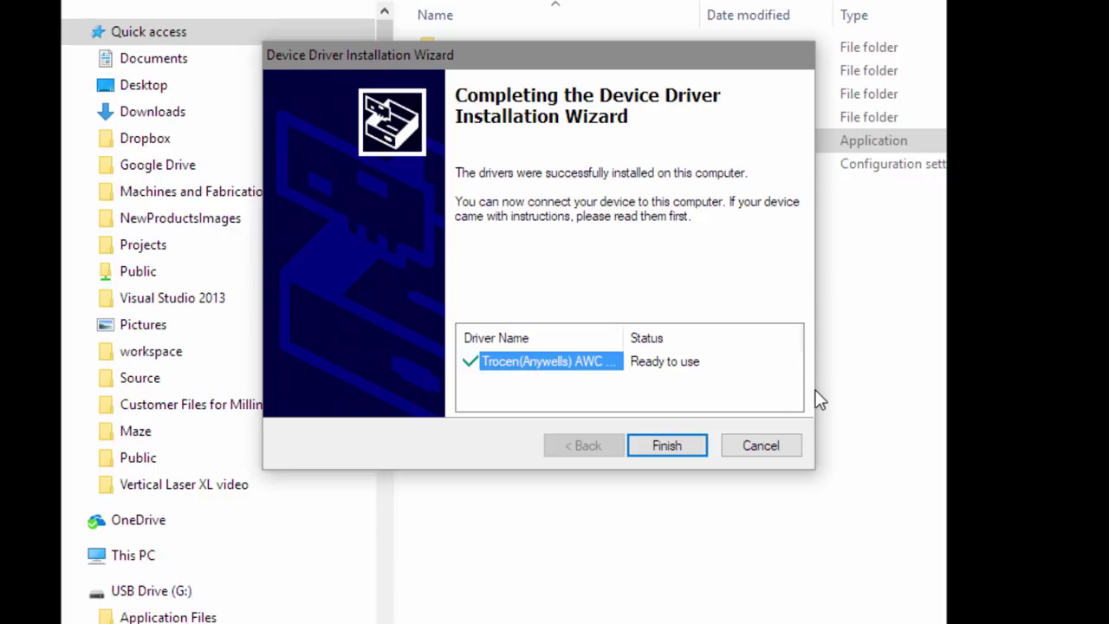
pyautogui.moveTo(622, 338); pyautogui.dragTo(780, 338)
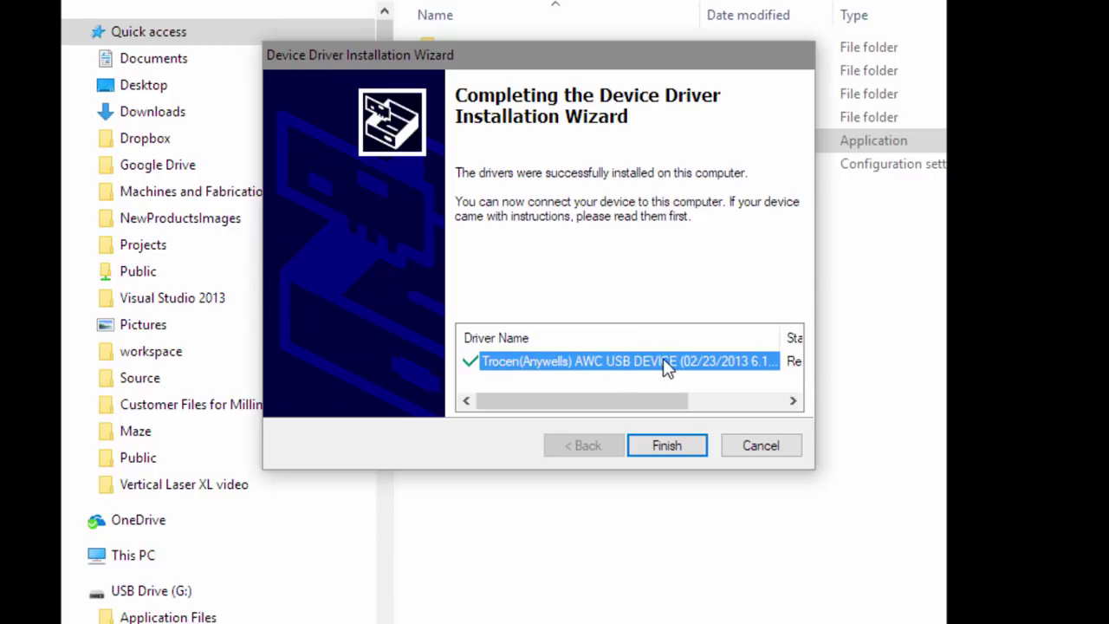
pyautogui.click(666, 445)
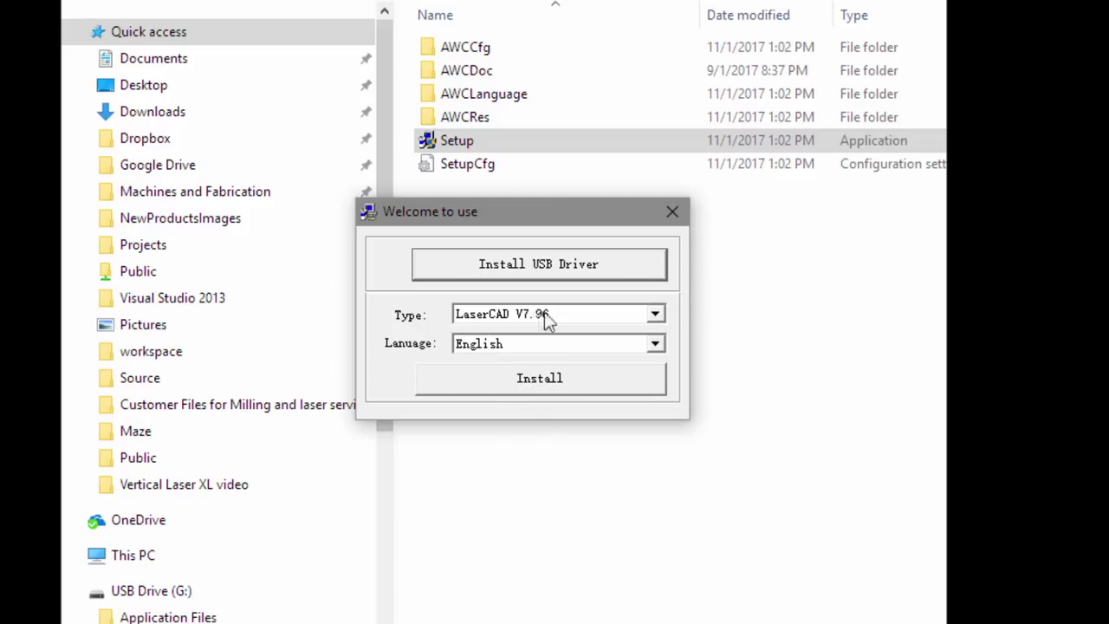
# Install LaserCAD V7.96 in English to C:\ and dismiss the Install OK! message
pyautogui.click(525, 381)
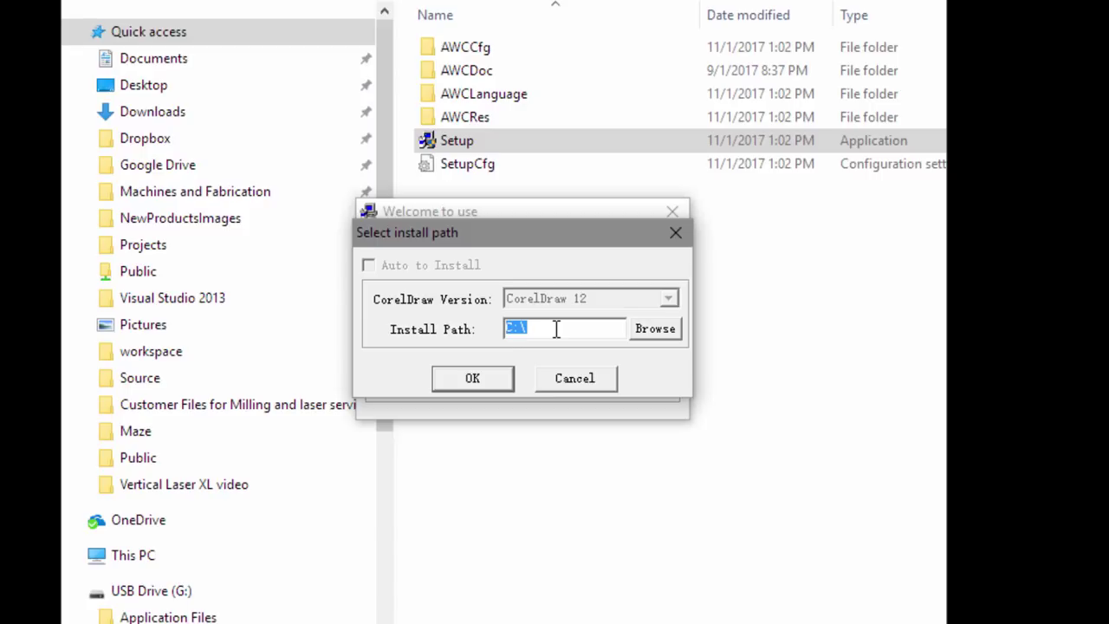
pyautogui.click(475, 379)
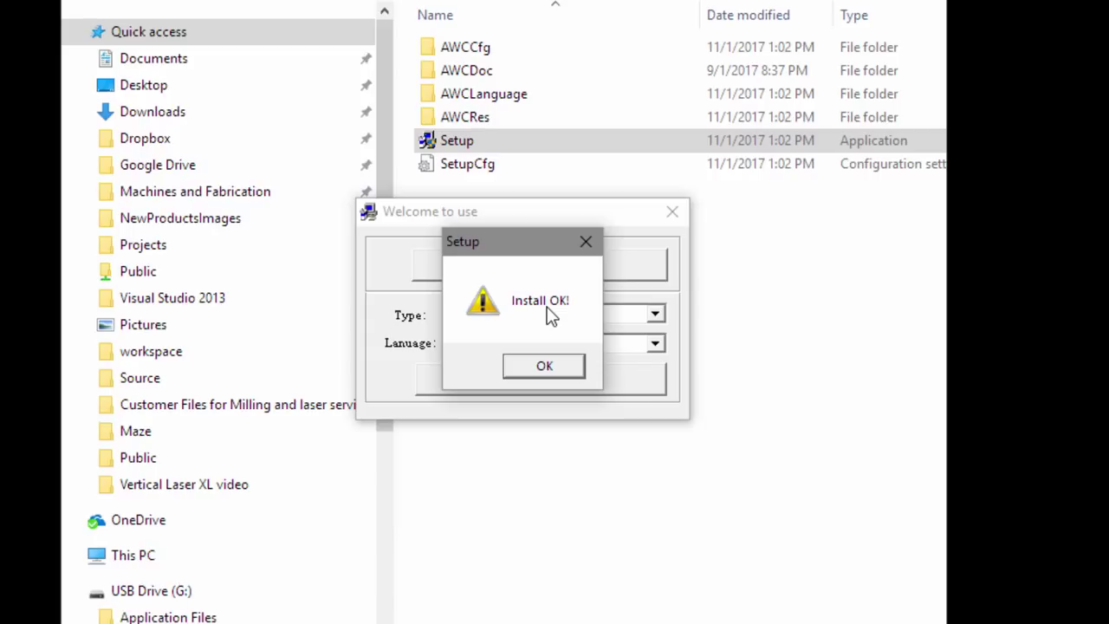
pyautogui.click(548, 366)
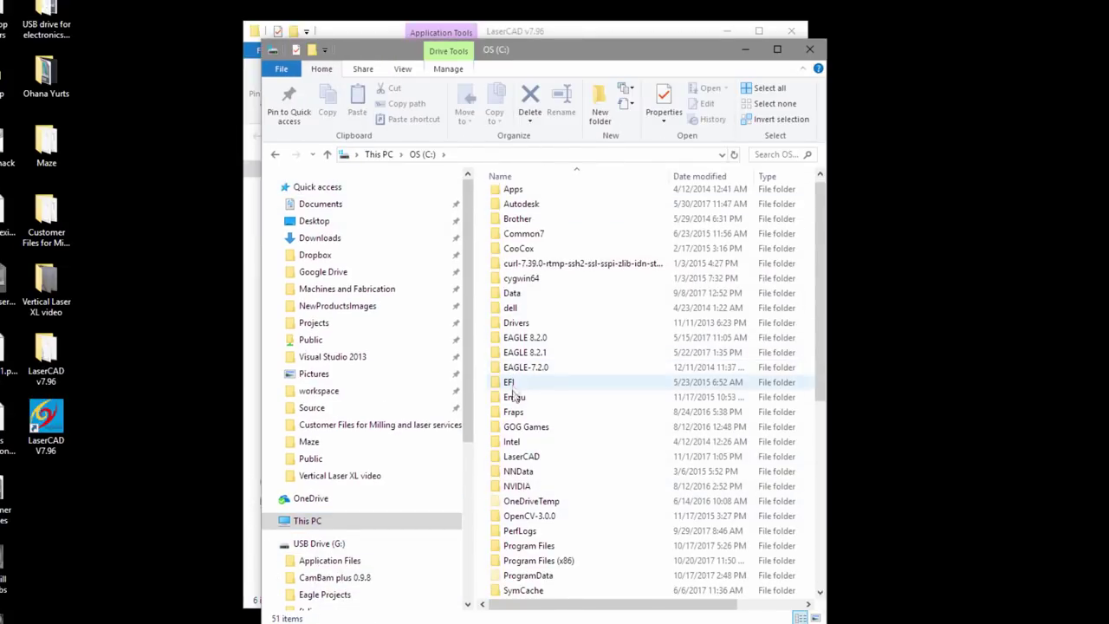
# Open the C:\LaserCAD folder and launch LaserCAD V7.96
pyautogui.click(519, 462)
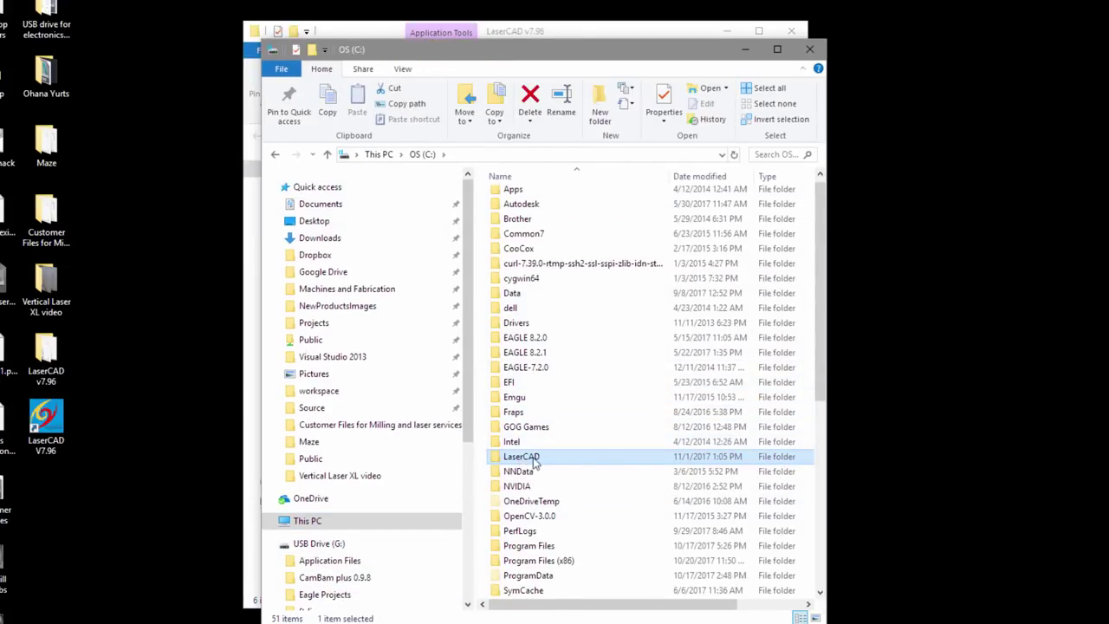
pyautogui.moveTo(535, 463); pyautogui.dragTo(534, 472)
pyautogui.doubleClick(525, 461)
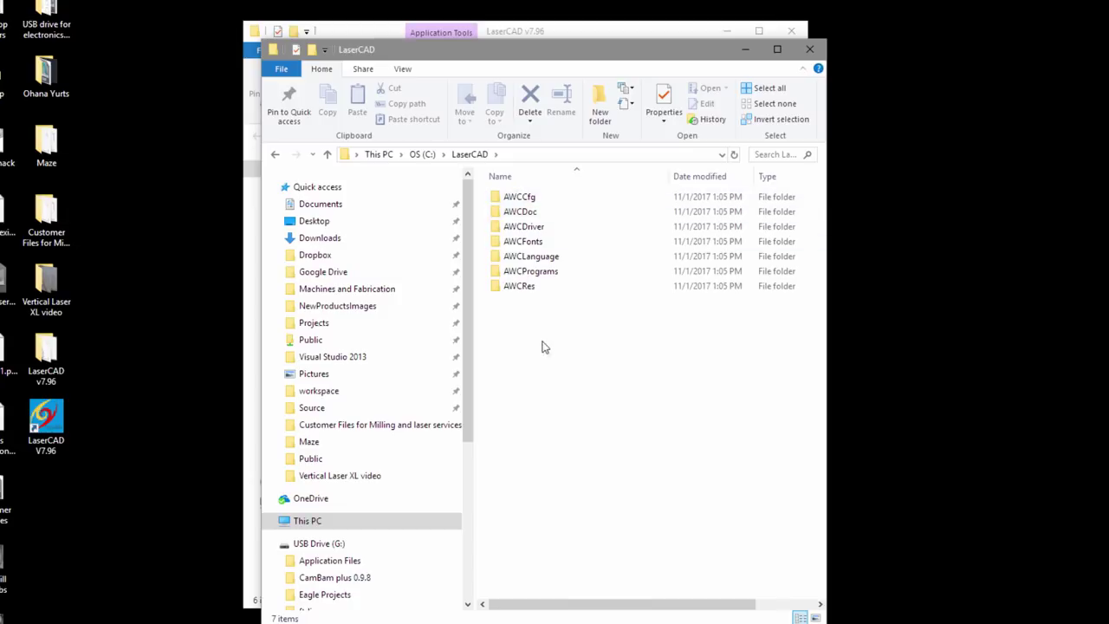
pyautogui.moveTo(545, 347)
pyautogui.mouseDown()
pyautogui.moveTo(511, 206)
pyautogui.moveTo(537, 337)
pyautogui.mouseUp()
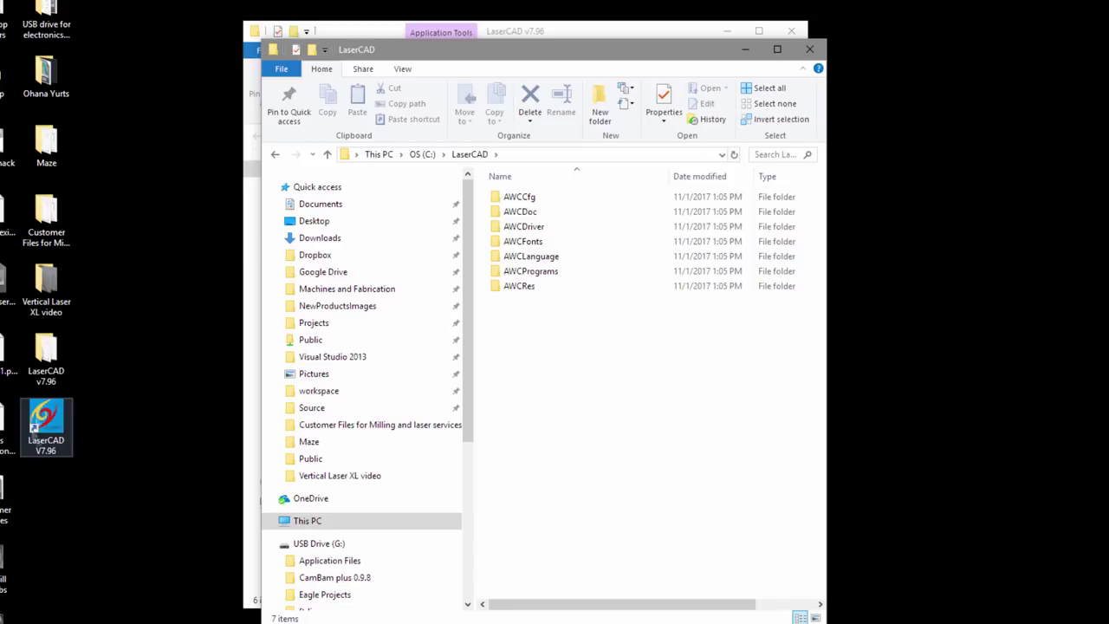
pyautogui.doubleClick(49, 424)
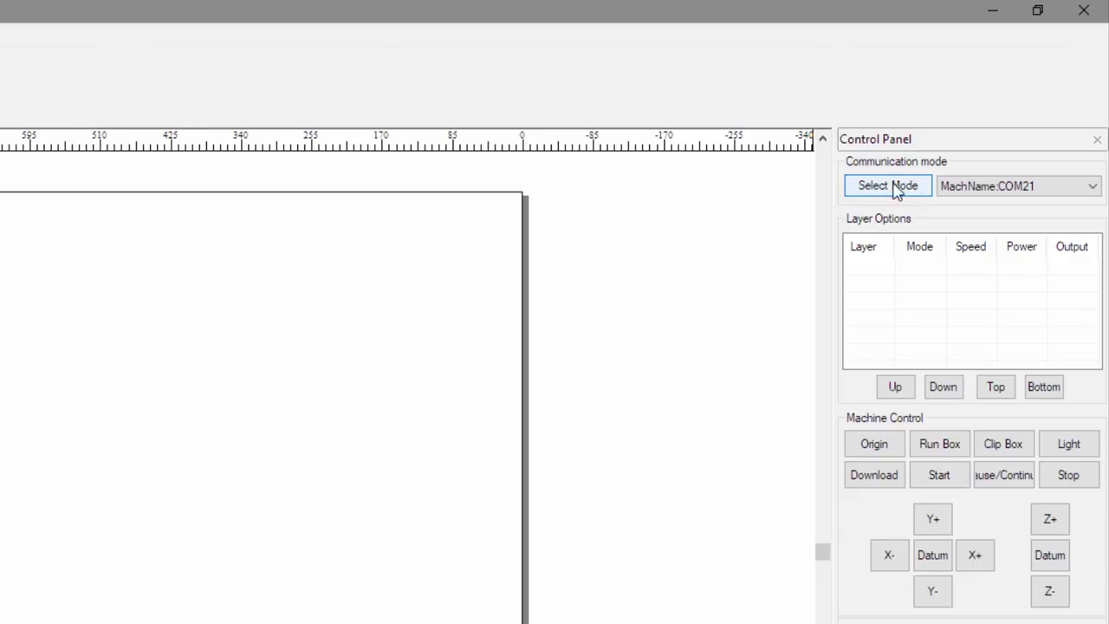
# Review the USB Mode port list showing COM 3, 13 and 21, then close it
pyautogui.click(893, 186)
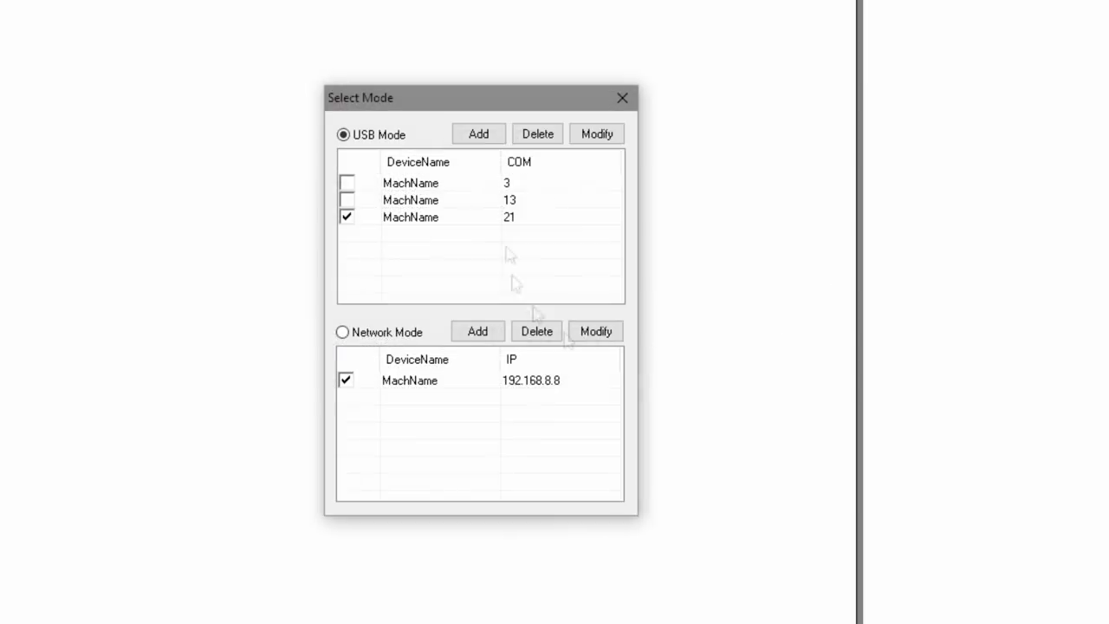
pyautogui.click(624, 101)
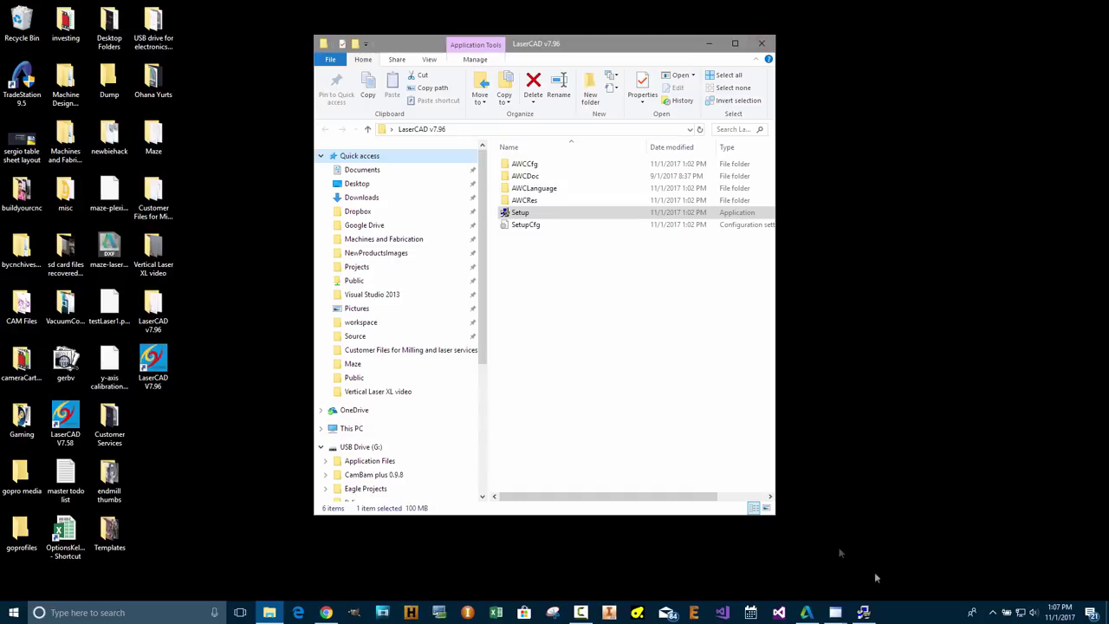
# Launch Device Manager from the Win+X menu and scroll its hardware categories
pyautogui.rightClick(920, 612)
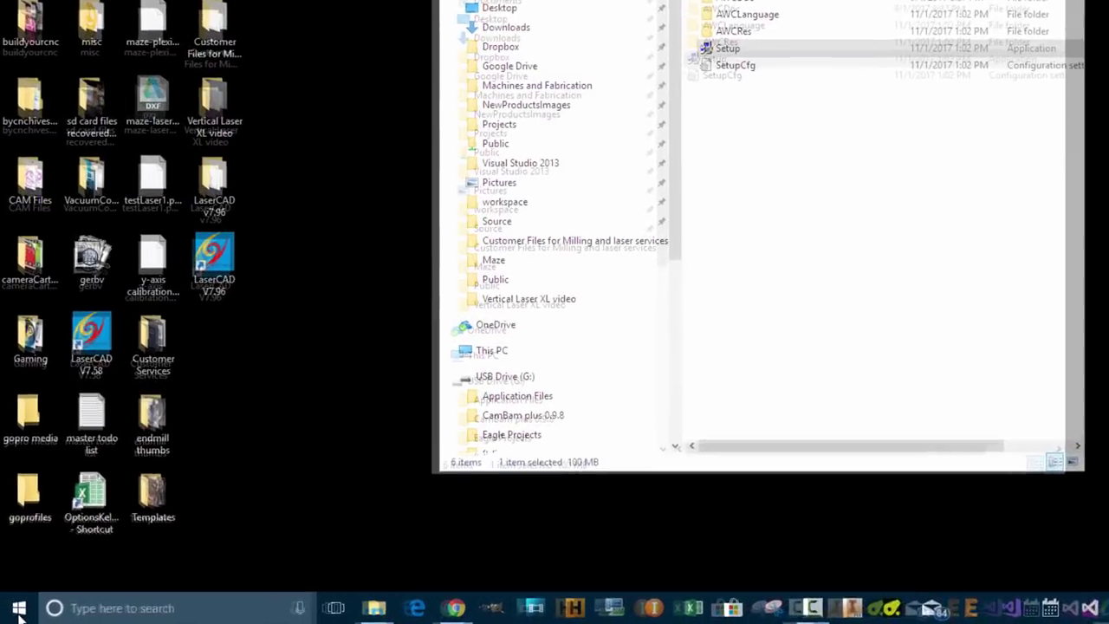
pyautogui.rightClick(14, 612)
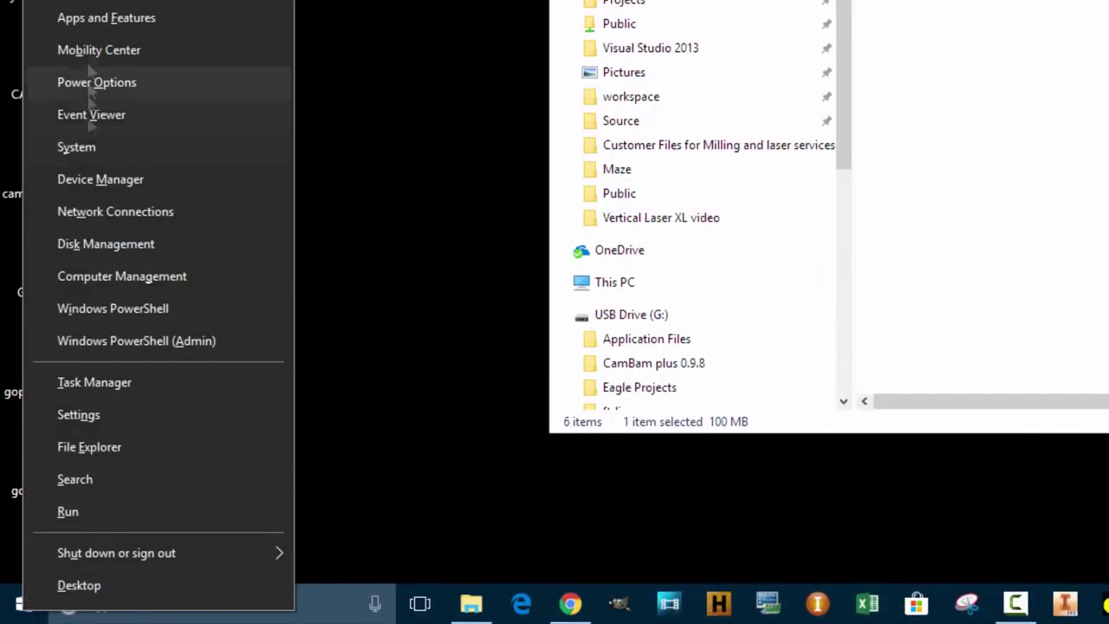
pyautogui.click(87, 180)
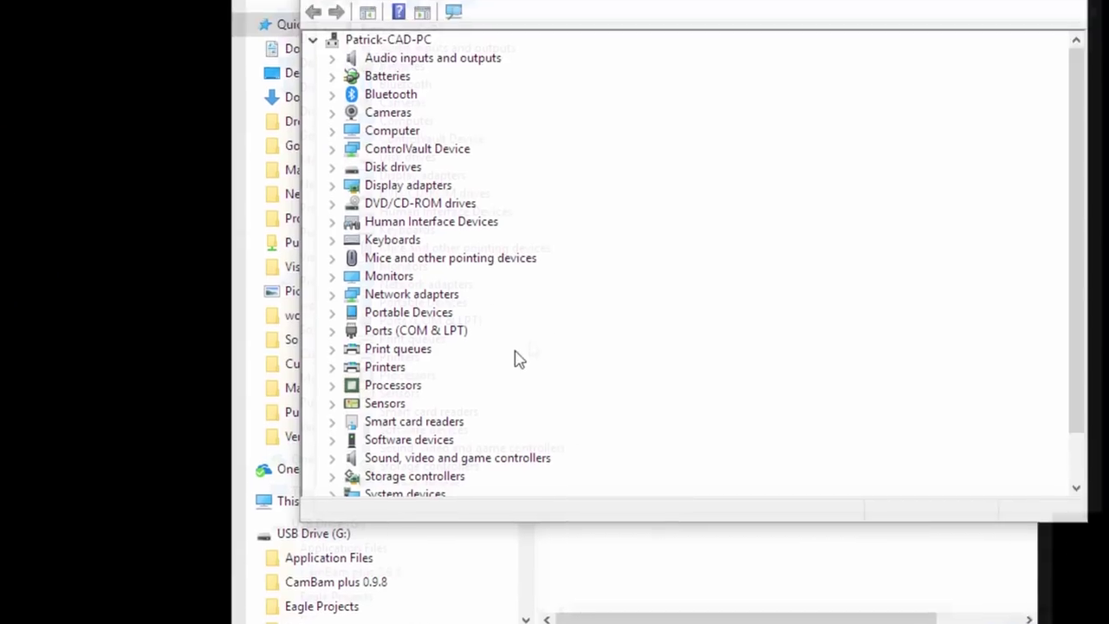
pyautogui.scroll(-1, 518, 359)
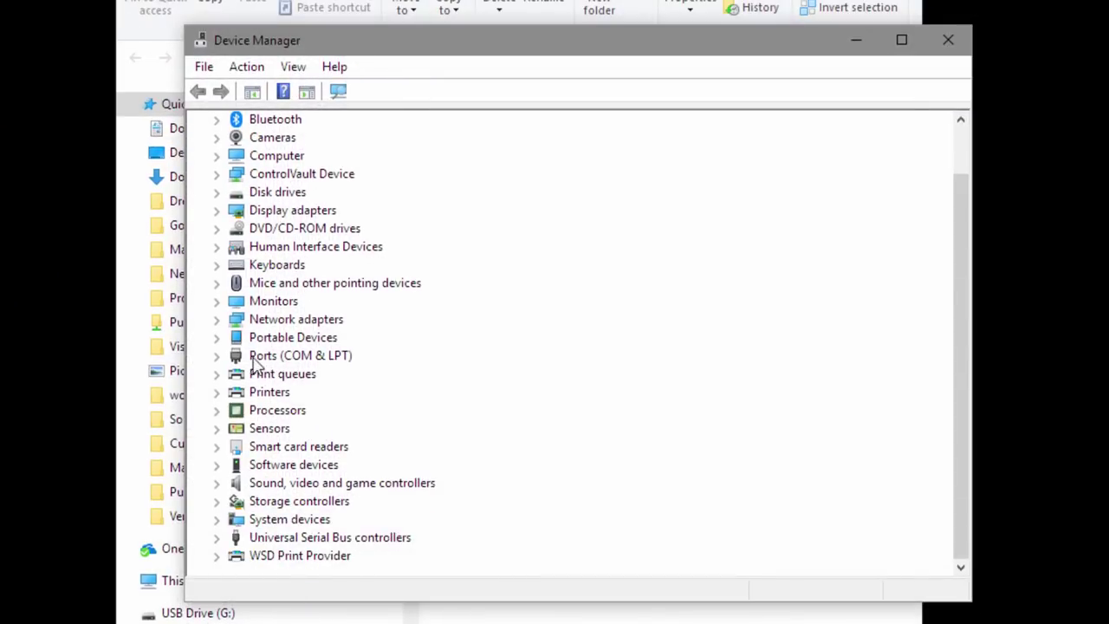
pyautogui.click(332, 330)
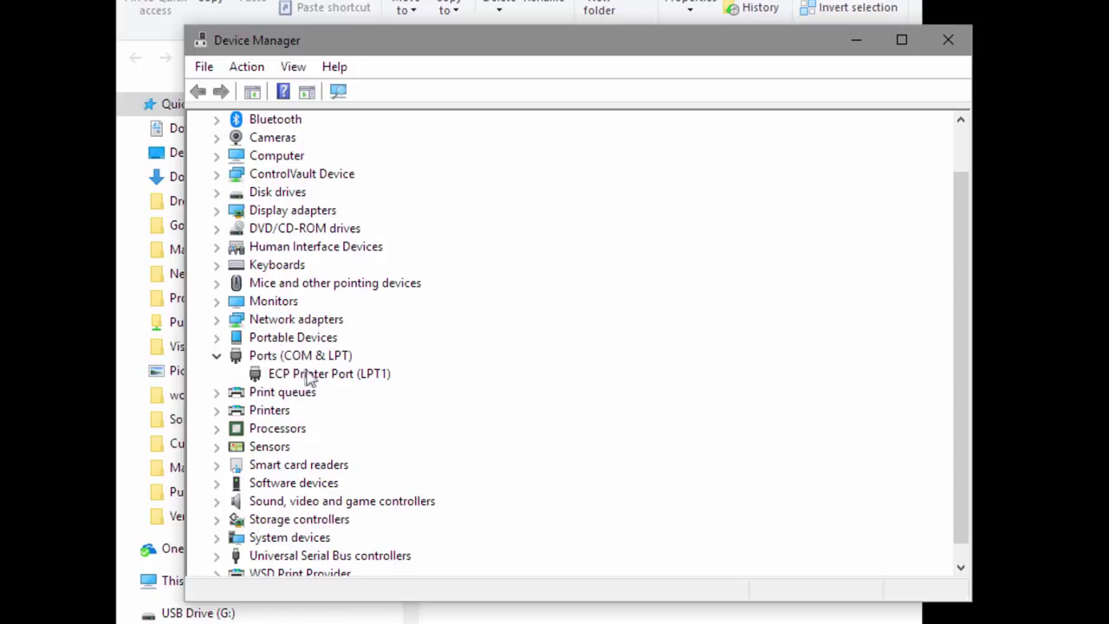
pyautogui.doubleClick(265, 357)
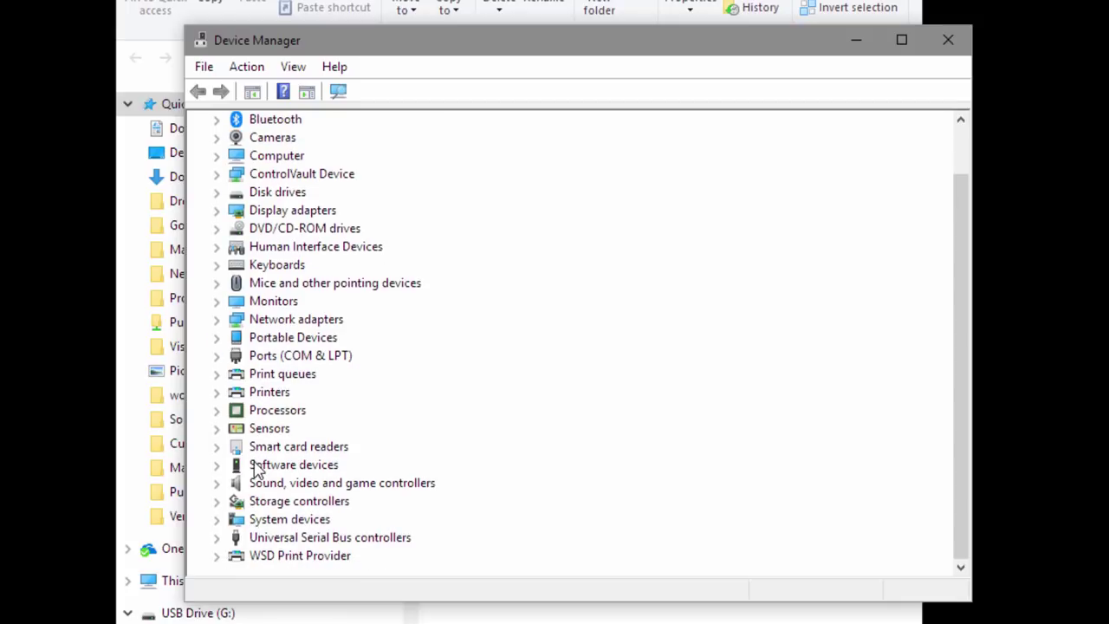
pyautogui.scroll(1, 307, 418)
pyautogui.scroll(-1, 307, 416)
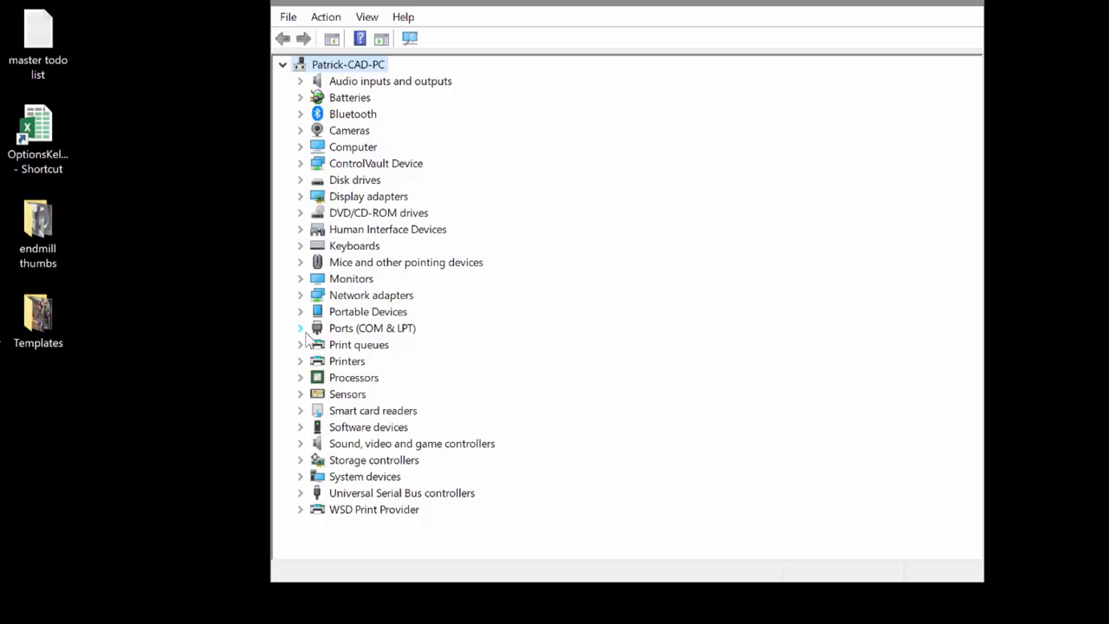
# Expand Ports (COM & LPT), select USB Serial Port, and open its driver properties
pyautogui.click(299, 328)
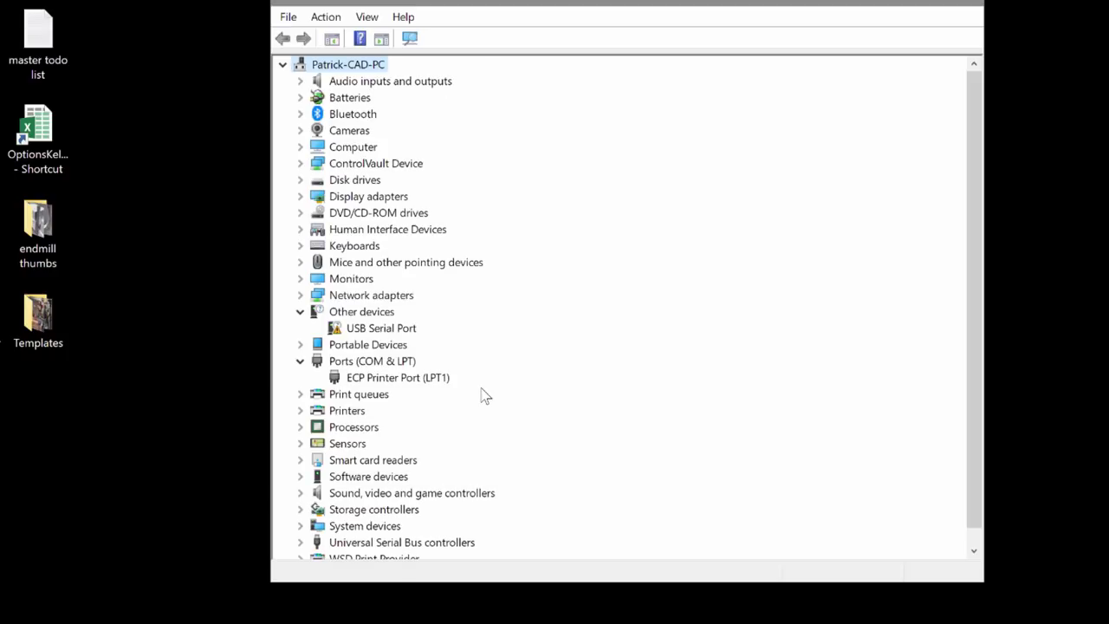
pyautogui.click(378, 329)
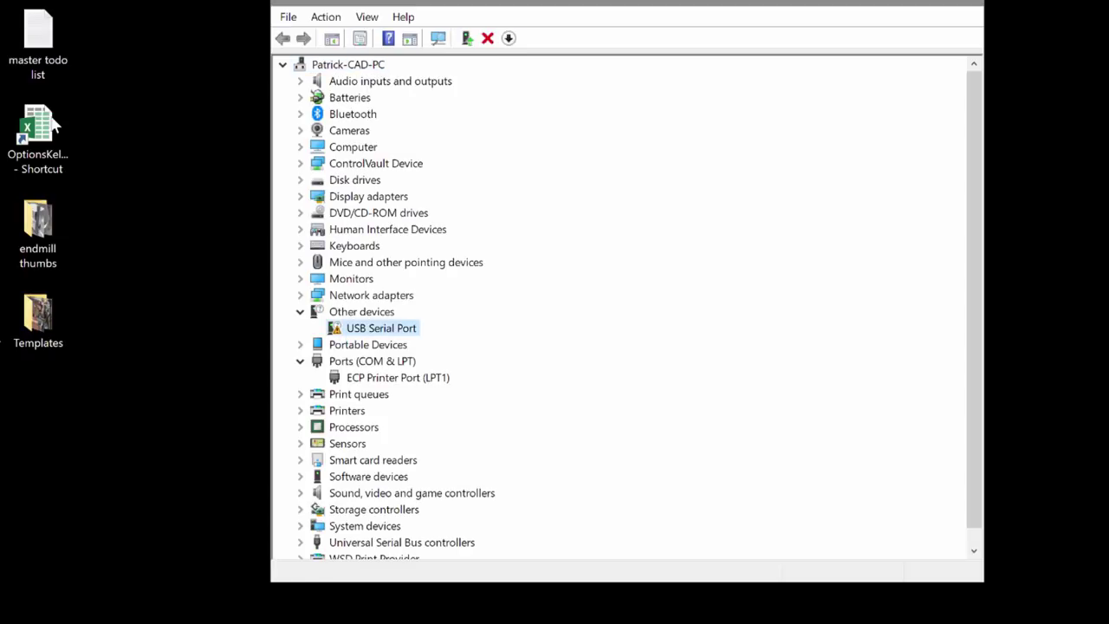
pyautogui.click(511, 117)
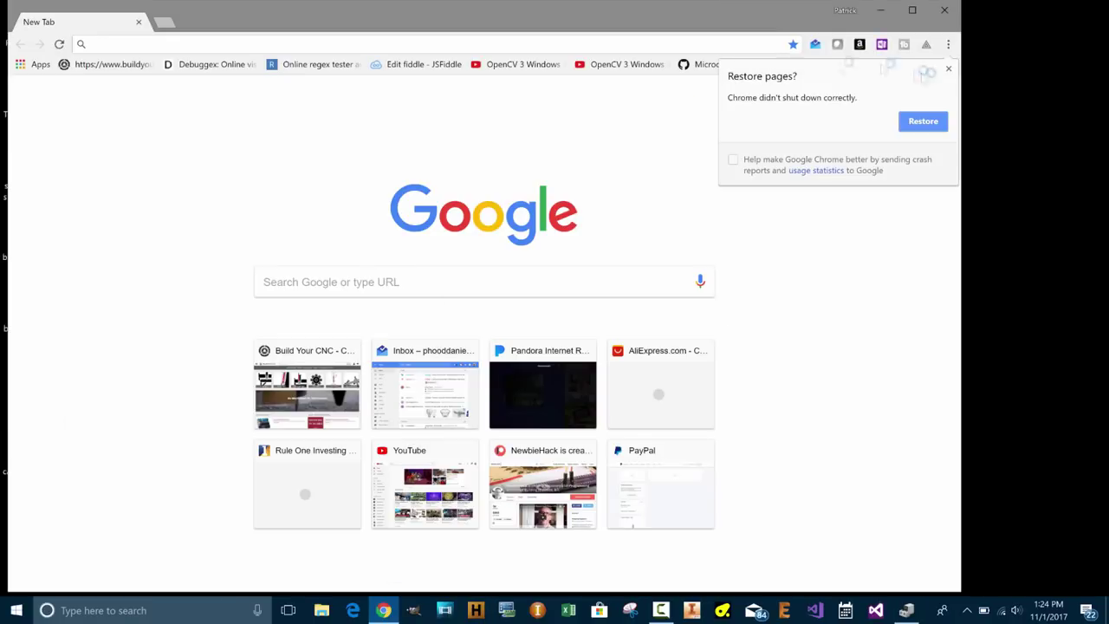
# Maximize Chrome and search for 'ftdi usb serial converter driver'
pyautogui.doubleClick(687, 18)
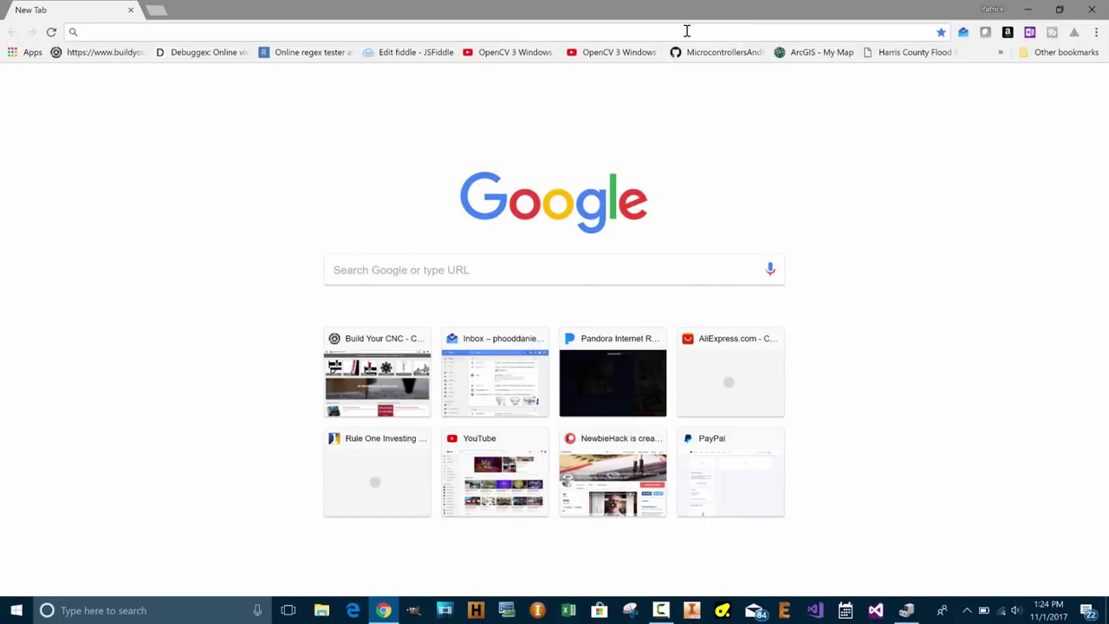
pyautogui.write('ft')
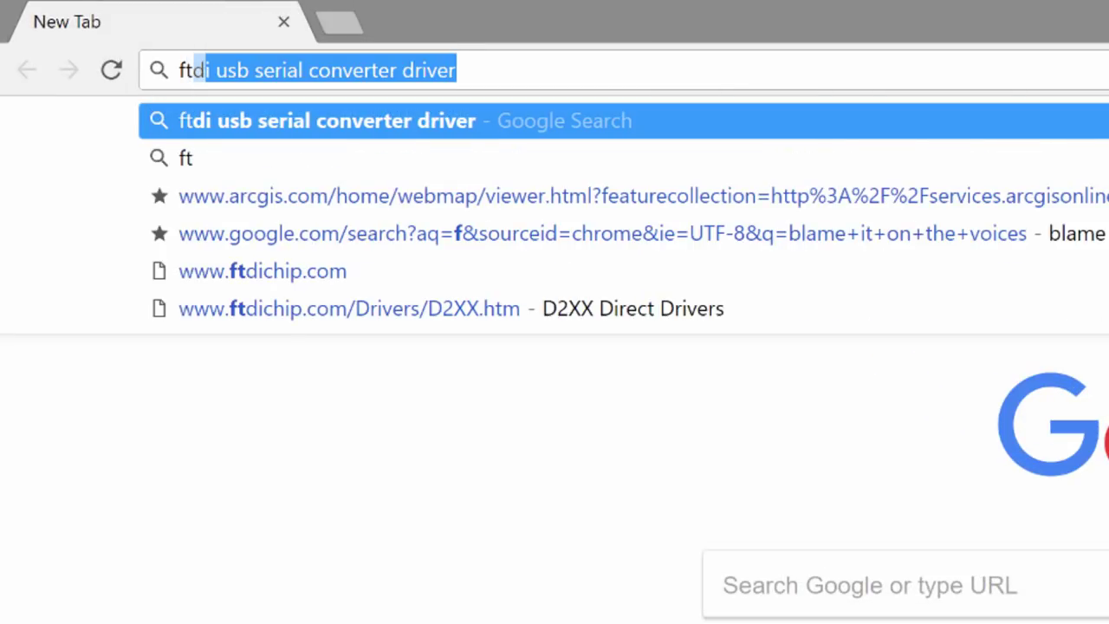
pyautogui.write('di usb serie')
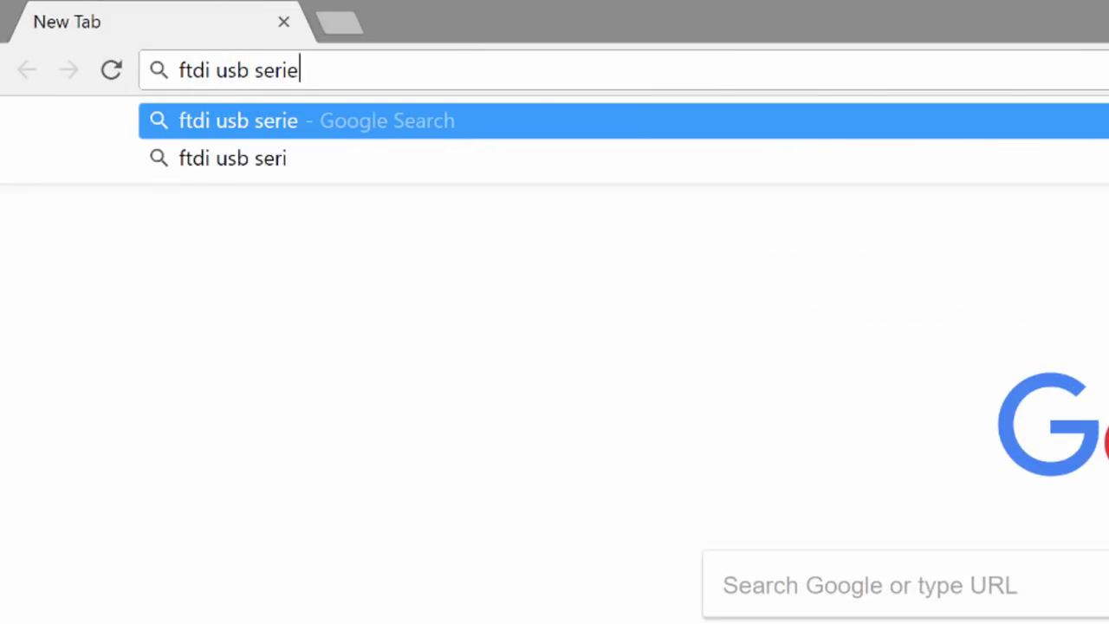
pyautogui.press('BackSpace')
pyautogui.write('al')
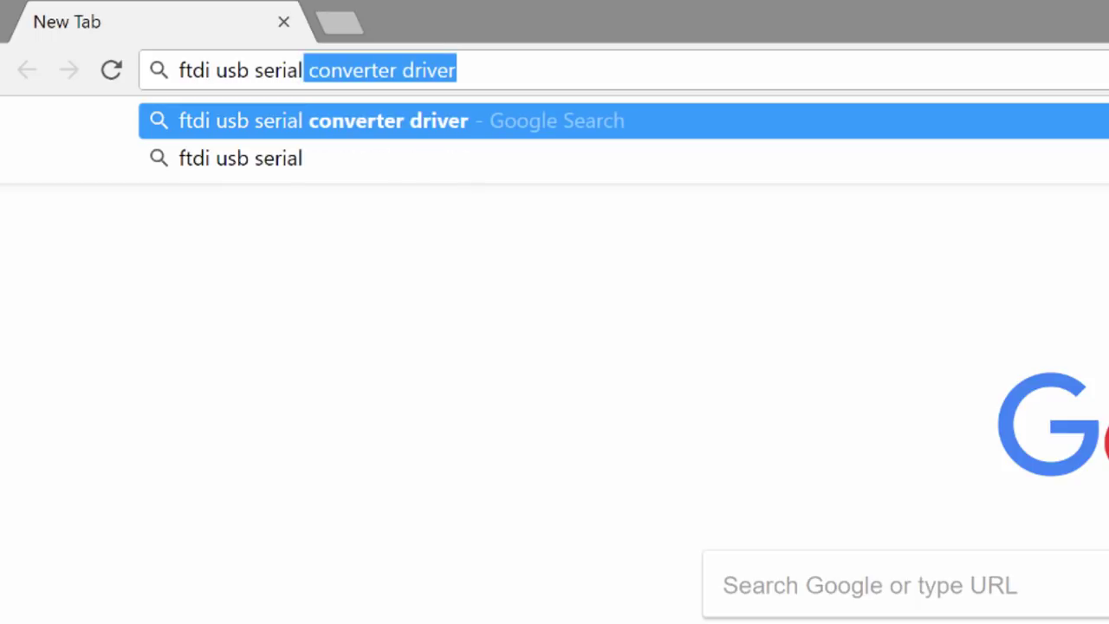
pyautogui.press('Return')
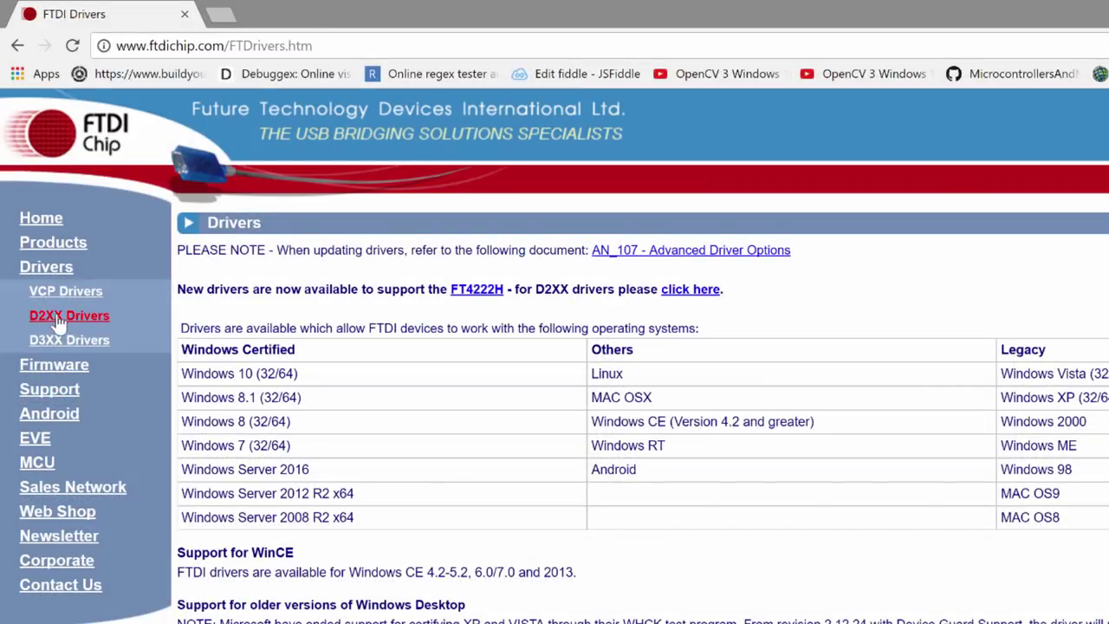
# Download the x64 D2XX driver 2.12.28 zip and show it in the Downloads folder
pyautogui.click(75, 319)
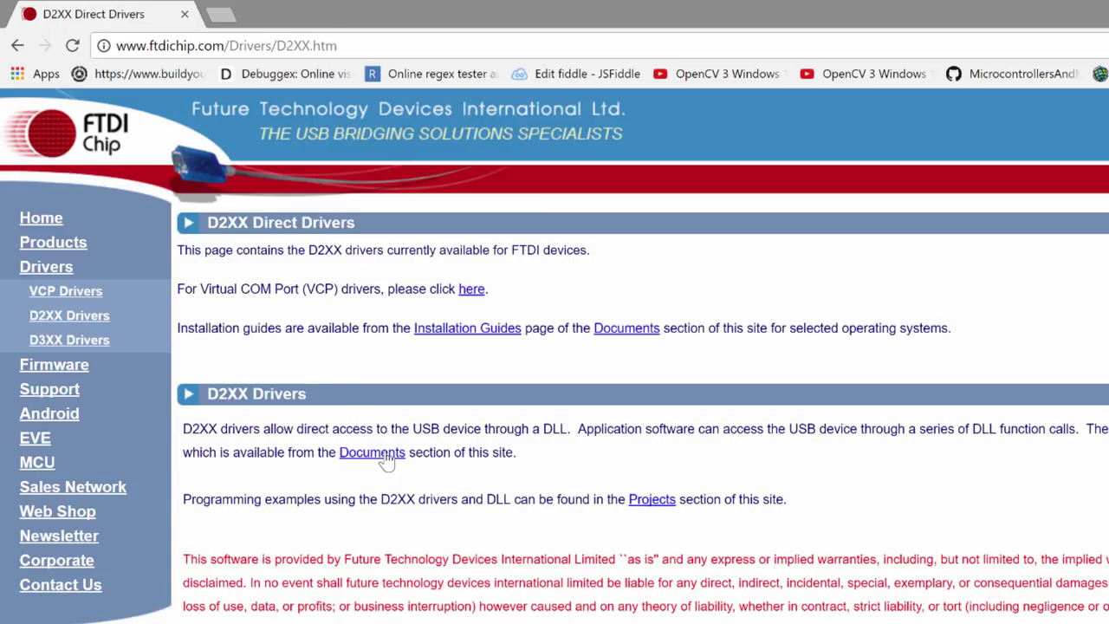
pyautogui.scroll(-4, 387, 464)
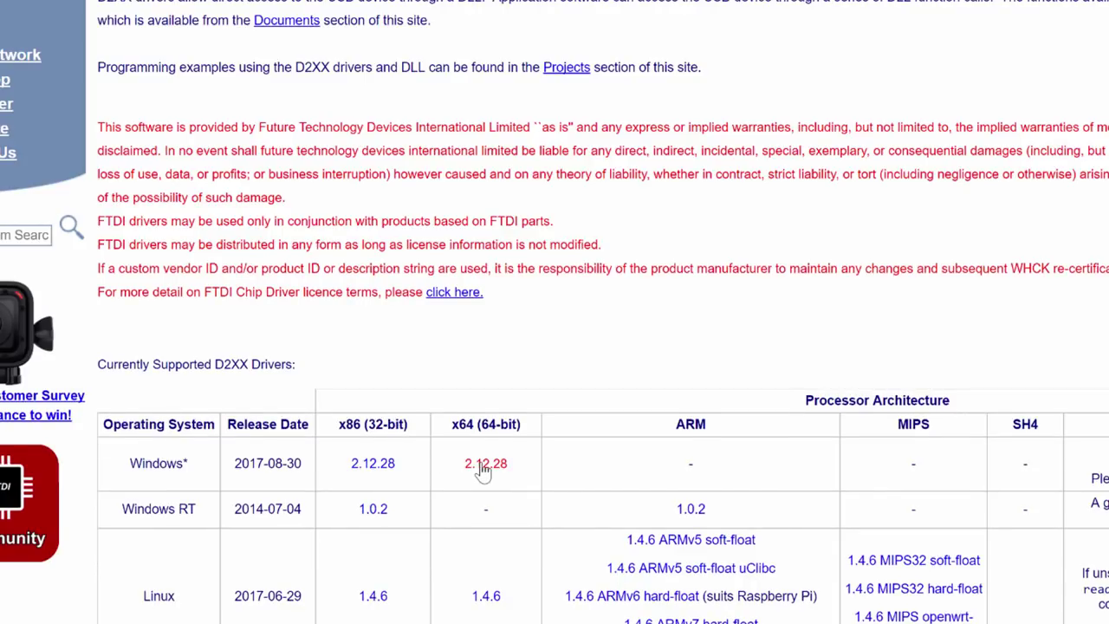
pyautogui.click(484, 468)
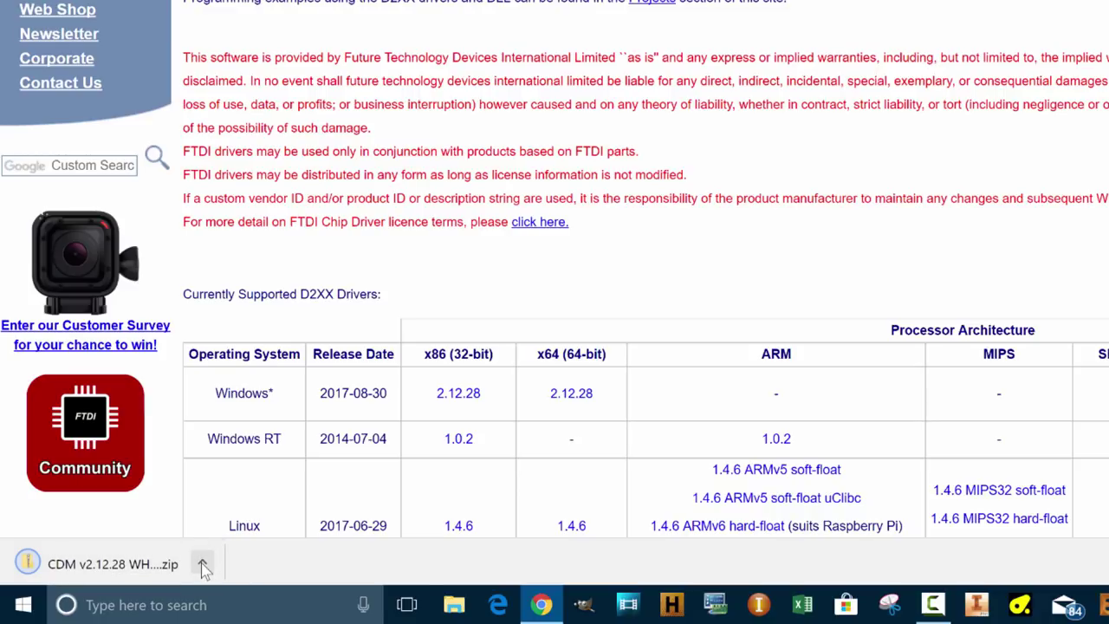
pyautogui.click(202, 567)
pyautogui.click(253, 495)
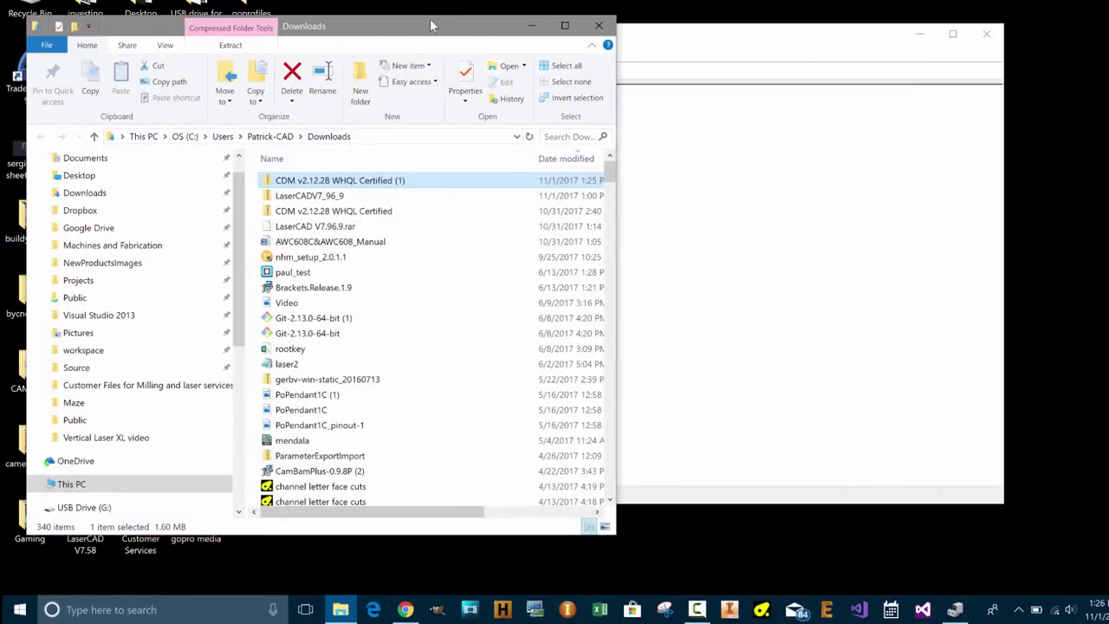
# Move the Downloads window aside and open This PC in a second window
pyautogui.moveTo(429, 19); pyautogui.dragTo(758, 7)
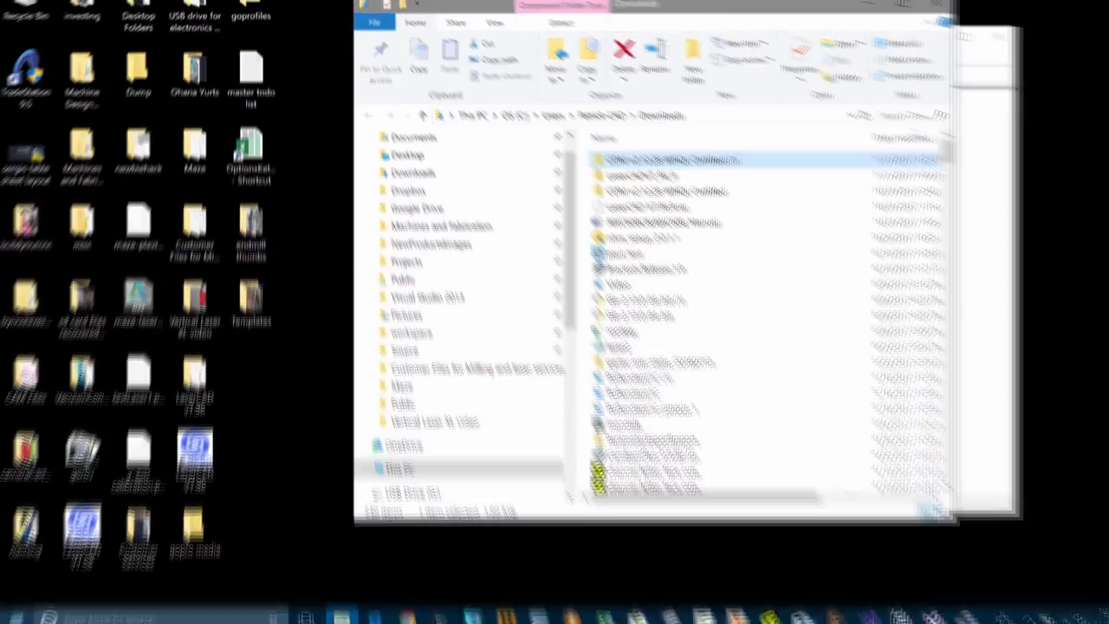
pyautogui.rightClick(246, 404)
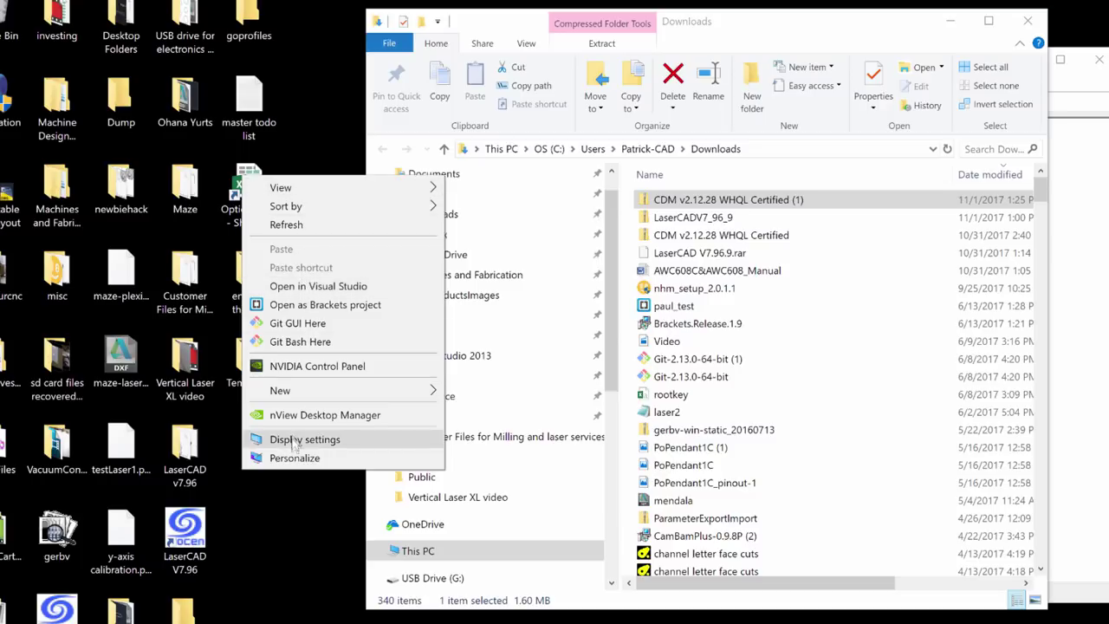
pyautogui.click(274, 523)
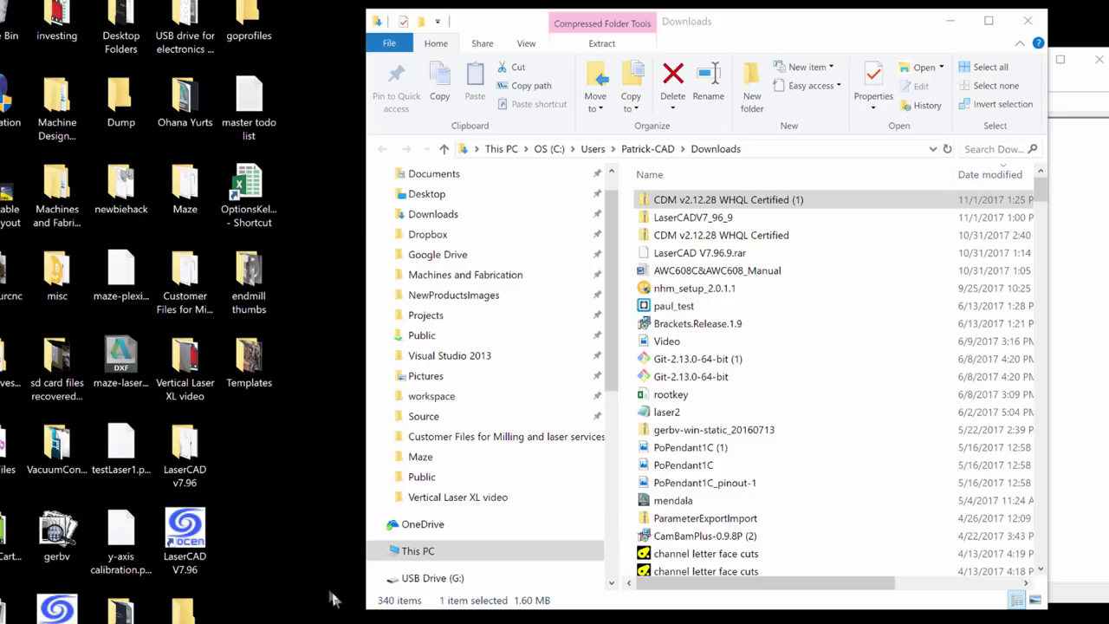
pyautogui.moveTo(613, 358); pyautogui.dragTo(609, 429)
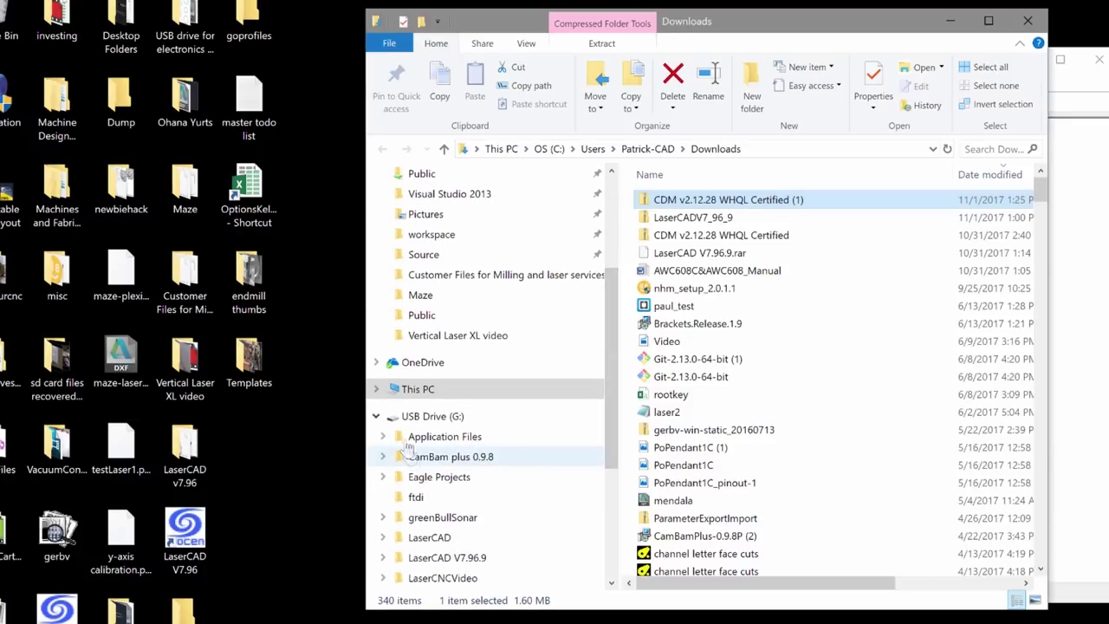
pyautogui.rightClick(417, 389)
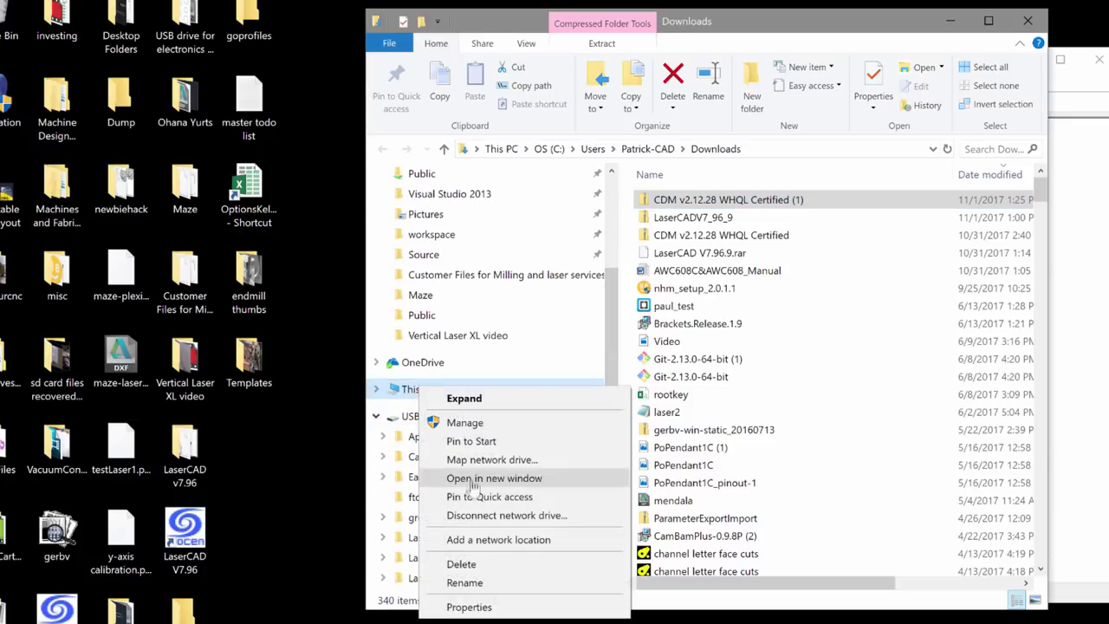
pyautogui.click(472, 478)
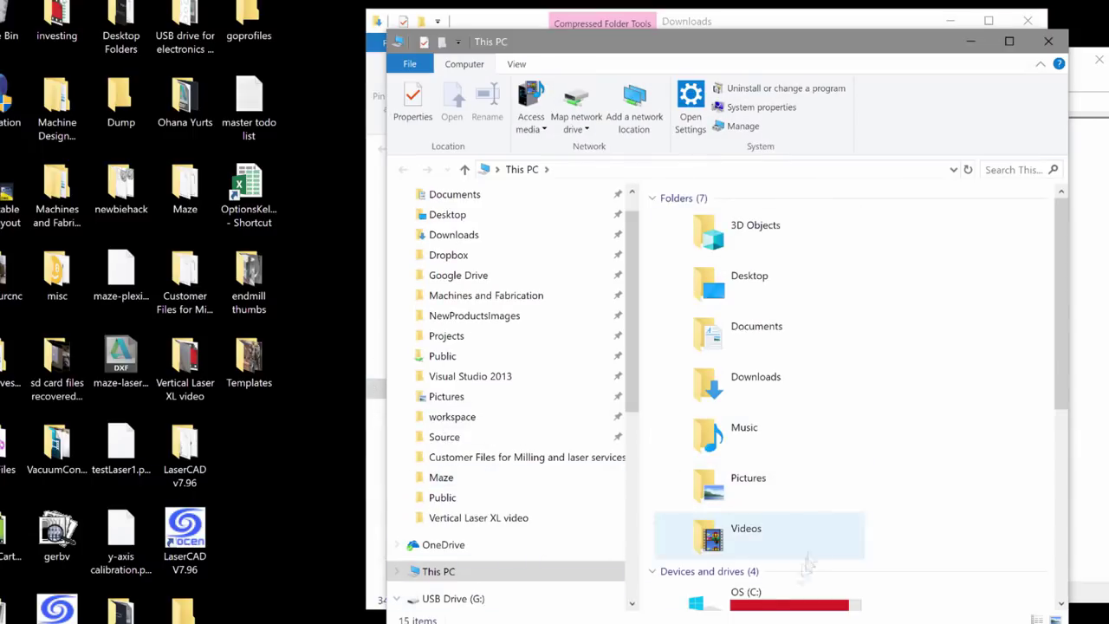
# Create a new folder named 'FTDI Driver' inside C:\LaserCAD\AWCDriver
pyautogui.doubleClick(693, 596)
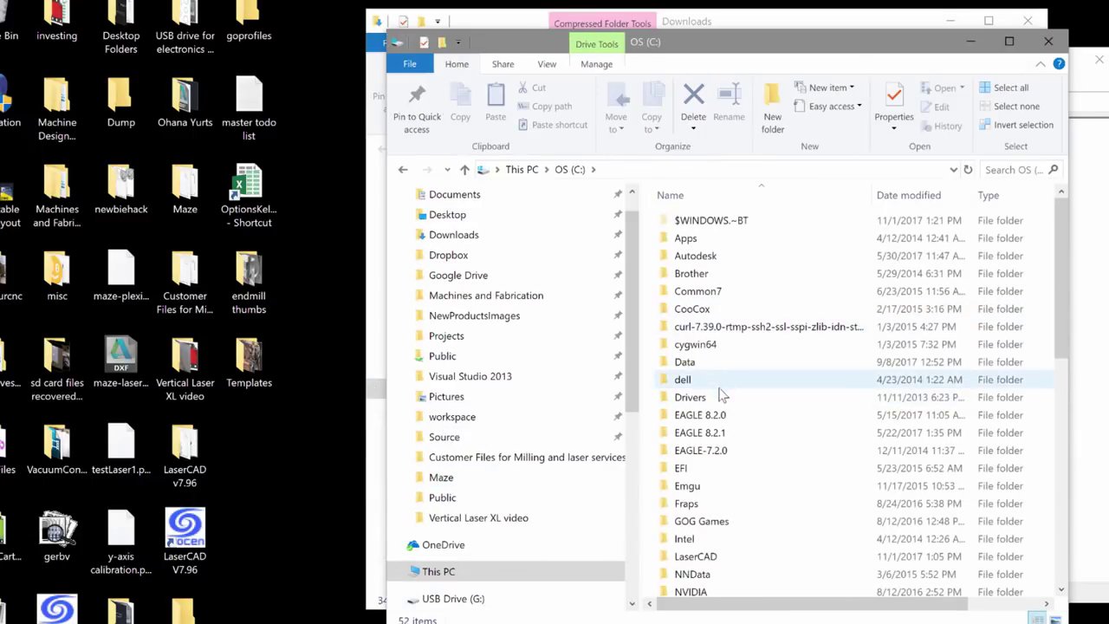
pyautogui.doubleClick(700, 556)
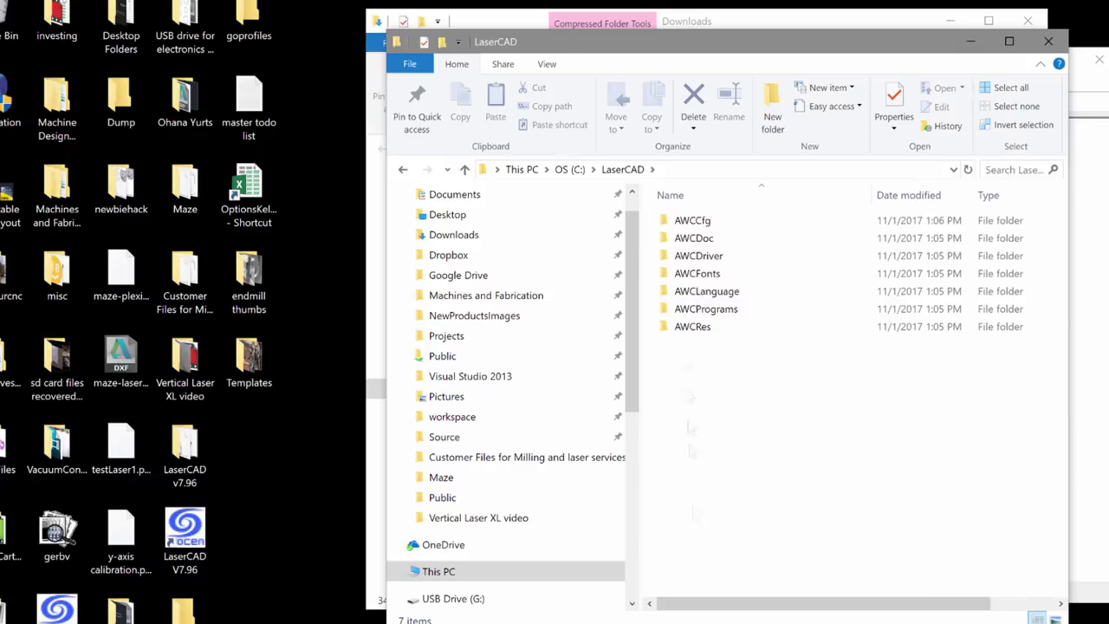
pyautogui.doubleClick(708, 255)
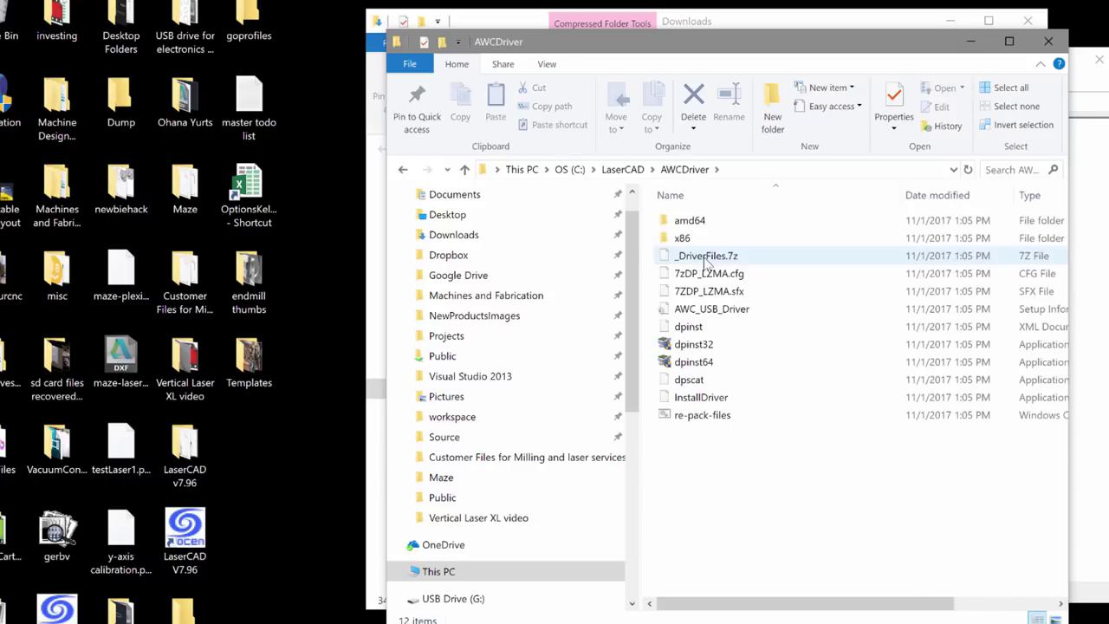
pyautogui.rightClick(771, 477)
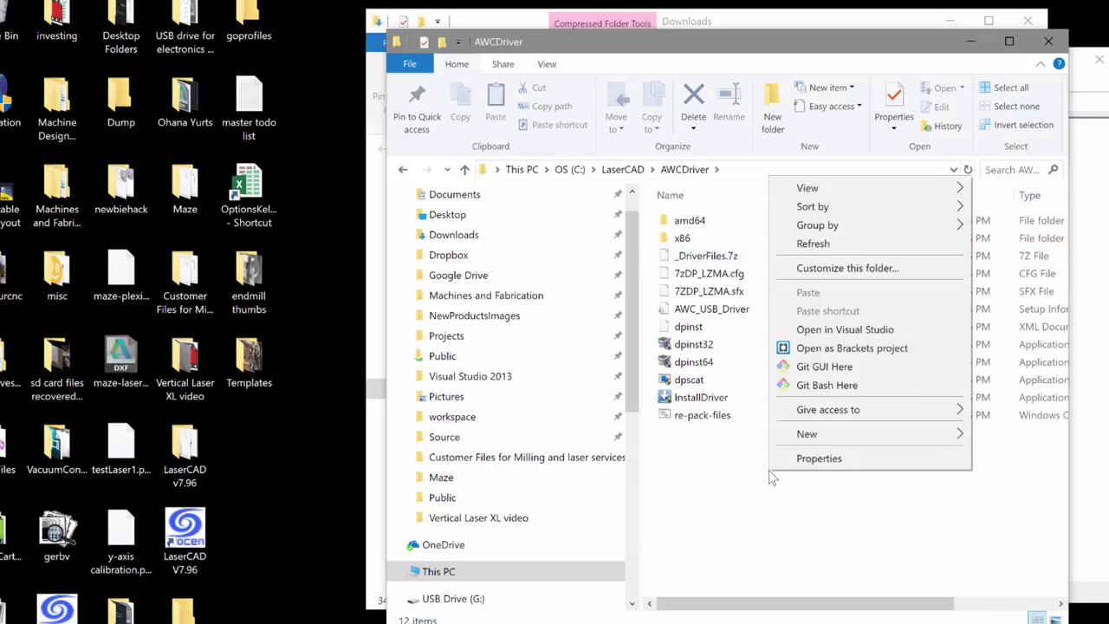
pyautogui.moveTo(829, 433)
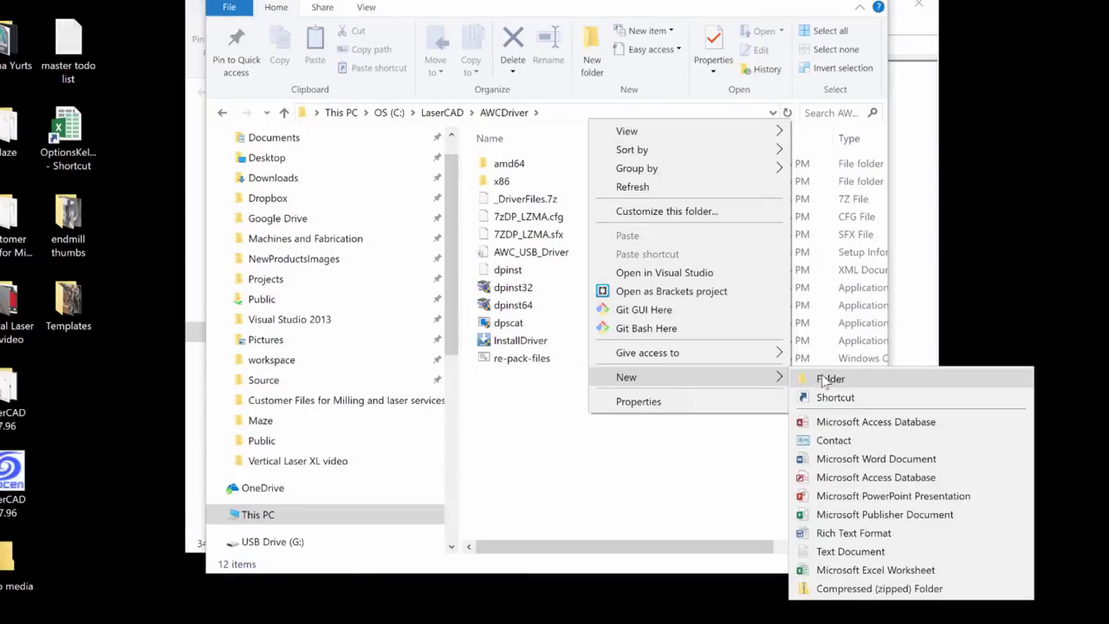
pyautogui.click(1011, 436)
pyautogui.write('FTDI Driver')
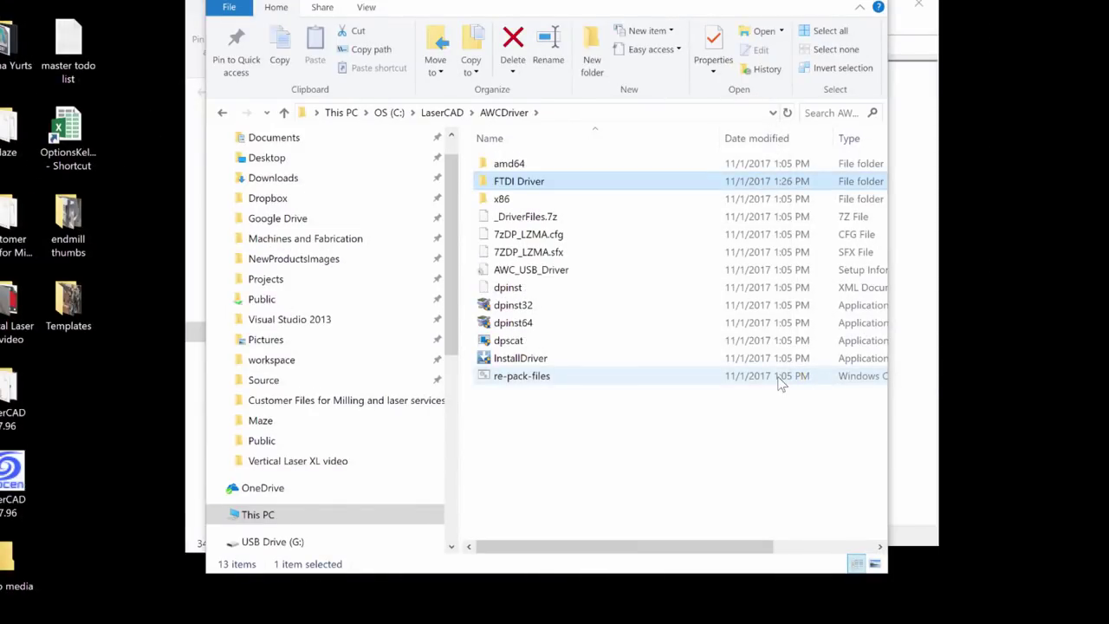
pyautogui.press('Return')
# Copy all eight files from the CDM v2.12.28 zip into FTDI Driver and open that folder
pyautogui.press('super+Left')
pyautogui.click(532, 141)
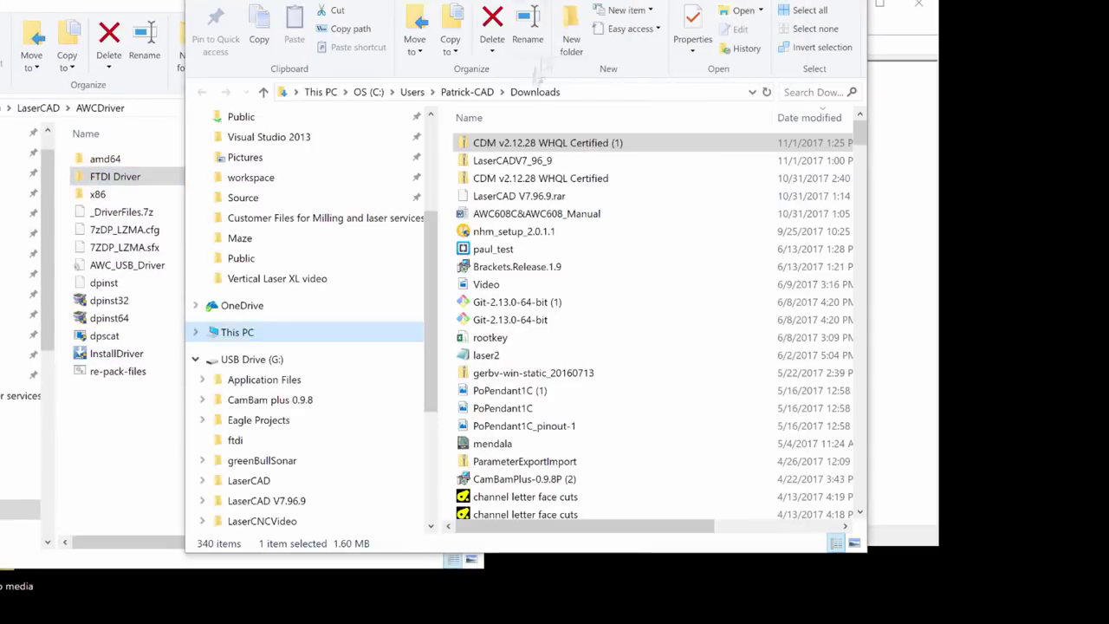
pyautogui.doubleClick(532, 142)
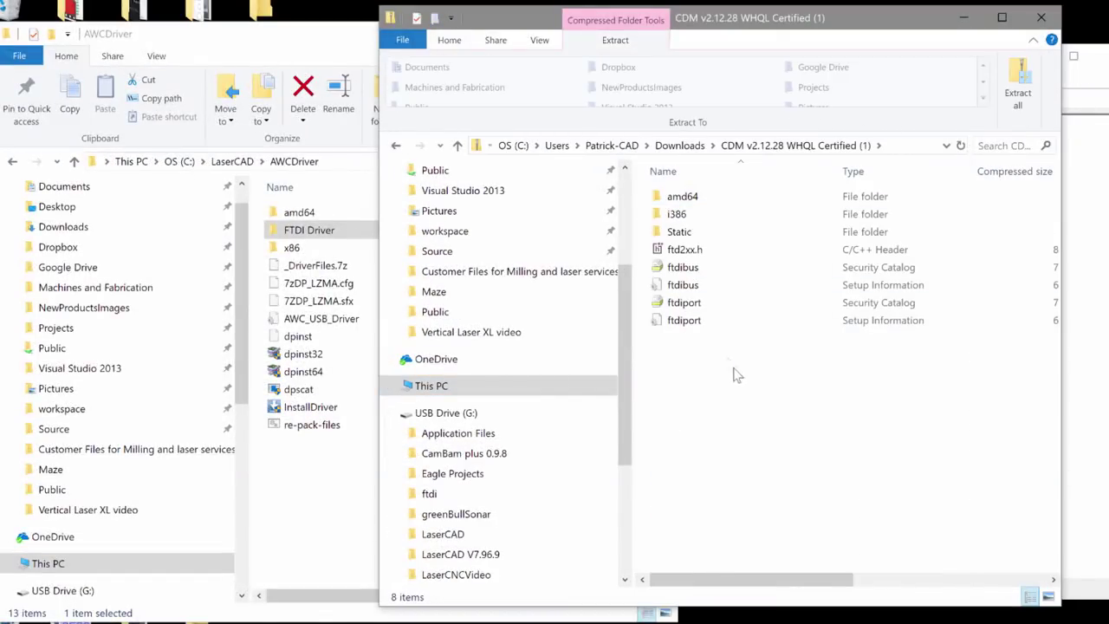
pyautogui.moveTo(736, 374); pyautogui.dragTo(663, 195)
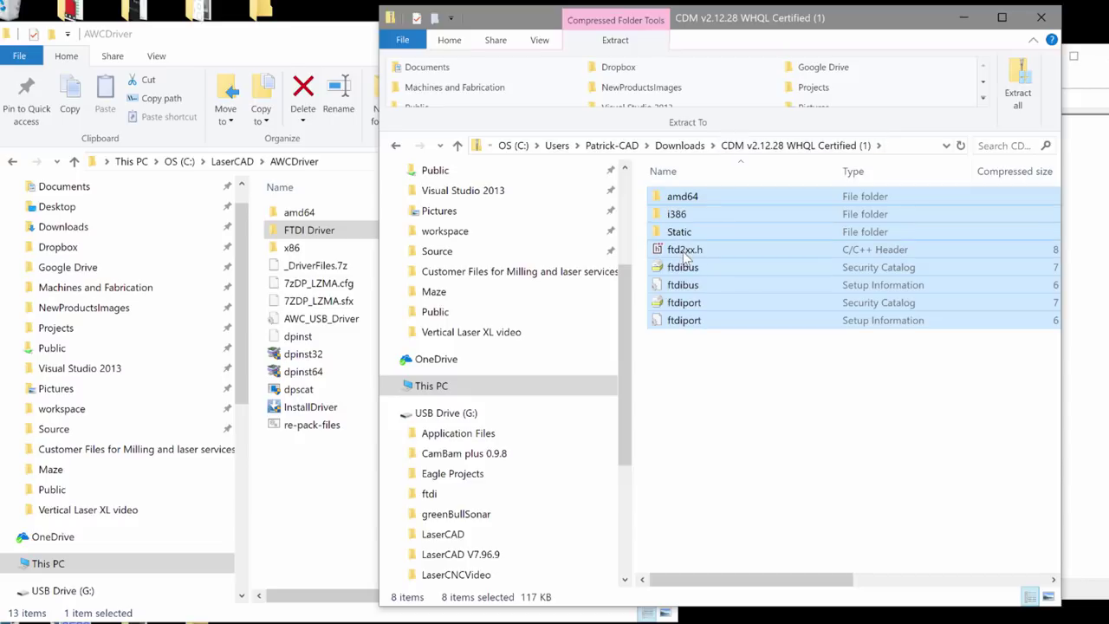
pyautogui.moveTo(680, 260); pyautogui.dragTo(310, 232)
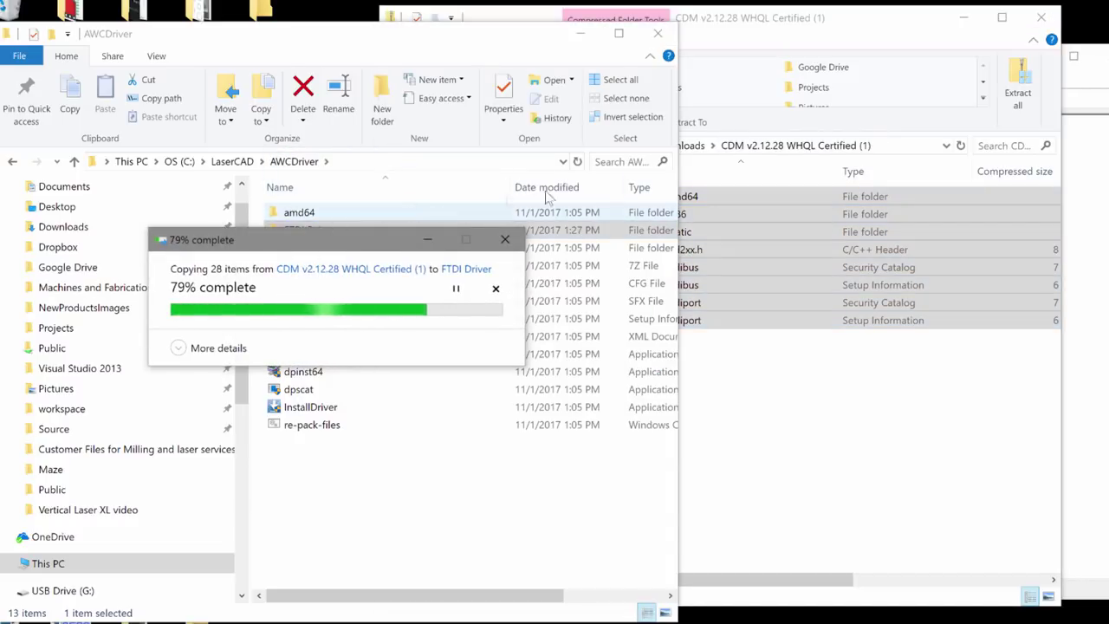
pyautogui.click(1040, 18)
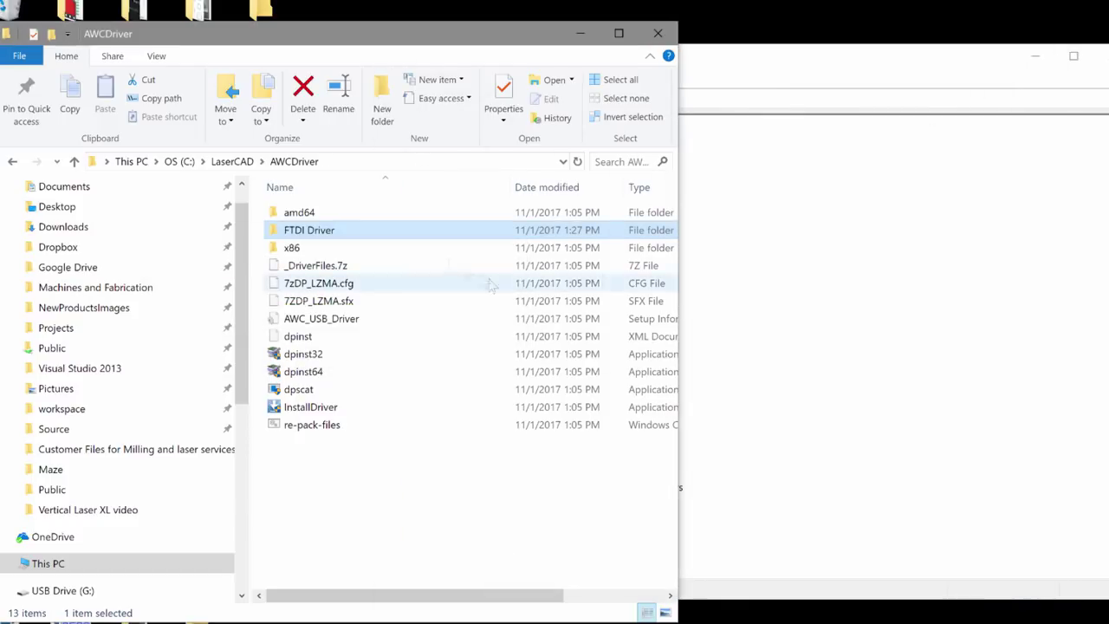
pyautogui.doubleClick(417, 233)
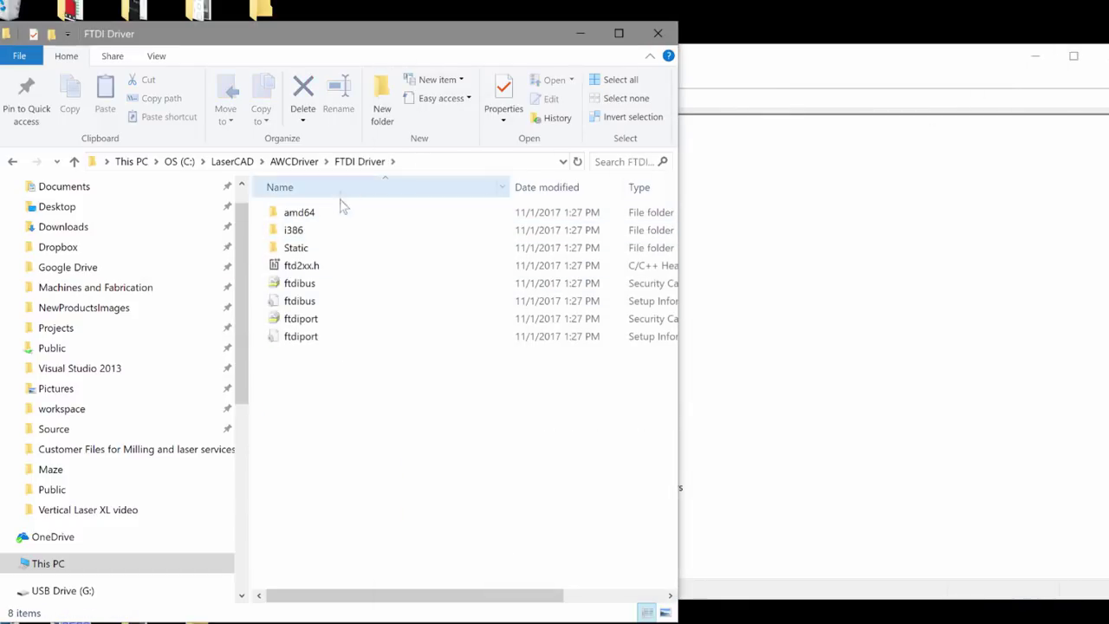
pyautogui.click(722, 67)
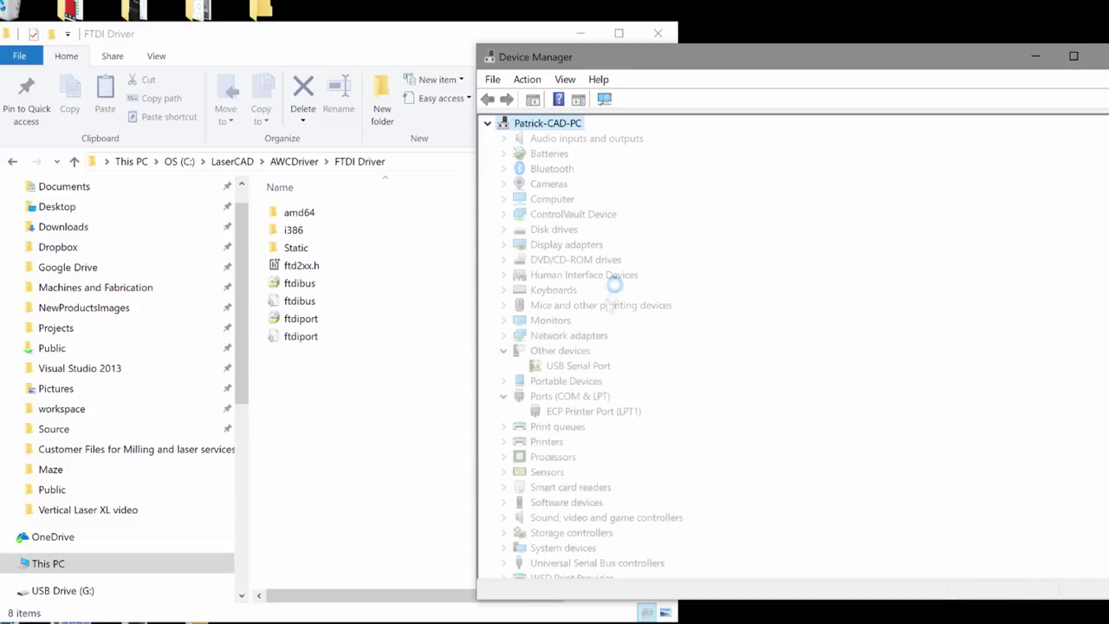
# Open the USB Serial Port's properties and start Update Driver from its Driver tab
pyautogui.doubleClick(578, 365)
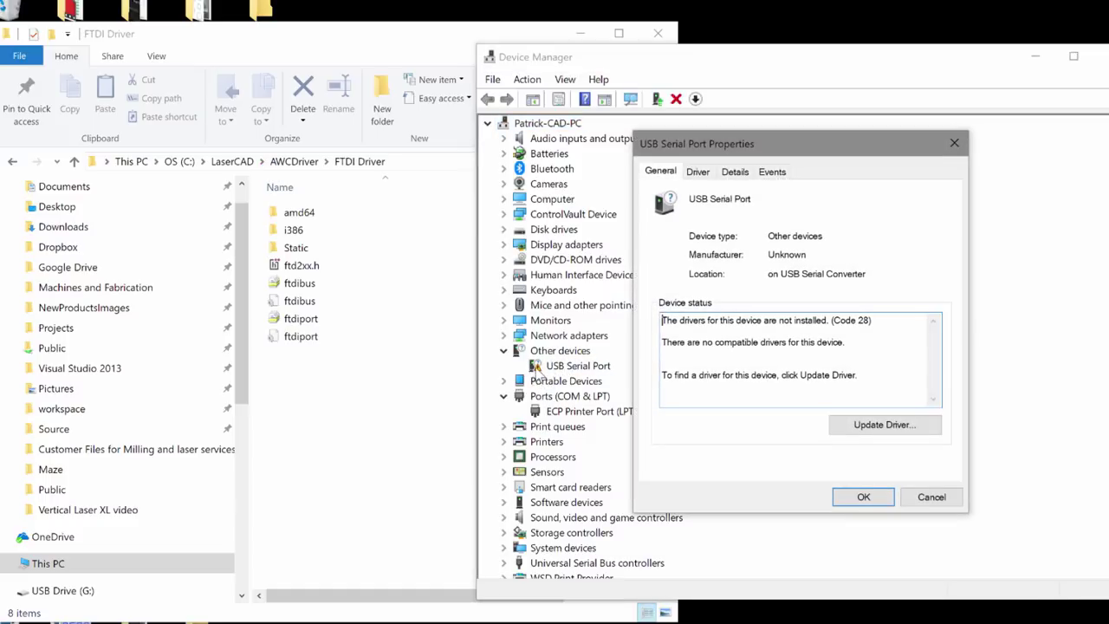
pyautogui.click(698, 171)
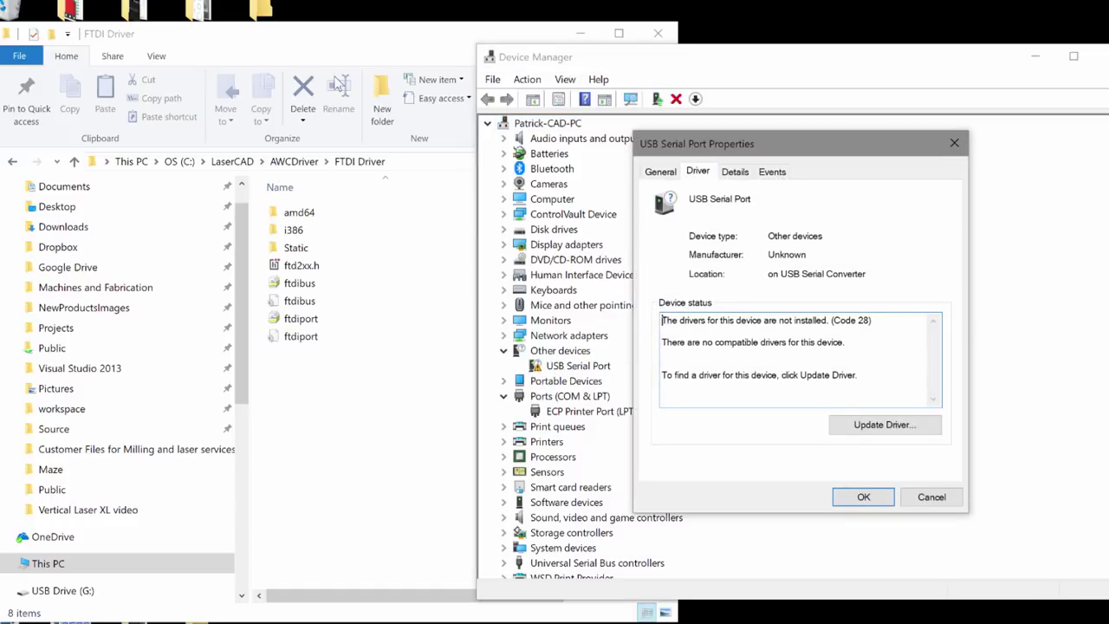
pyautogui.click(693, 360)
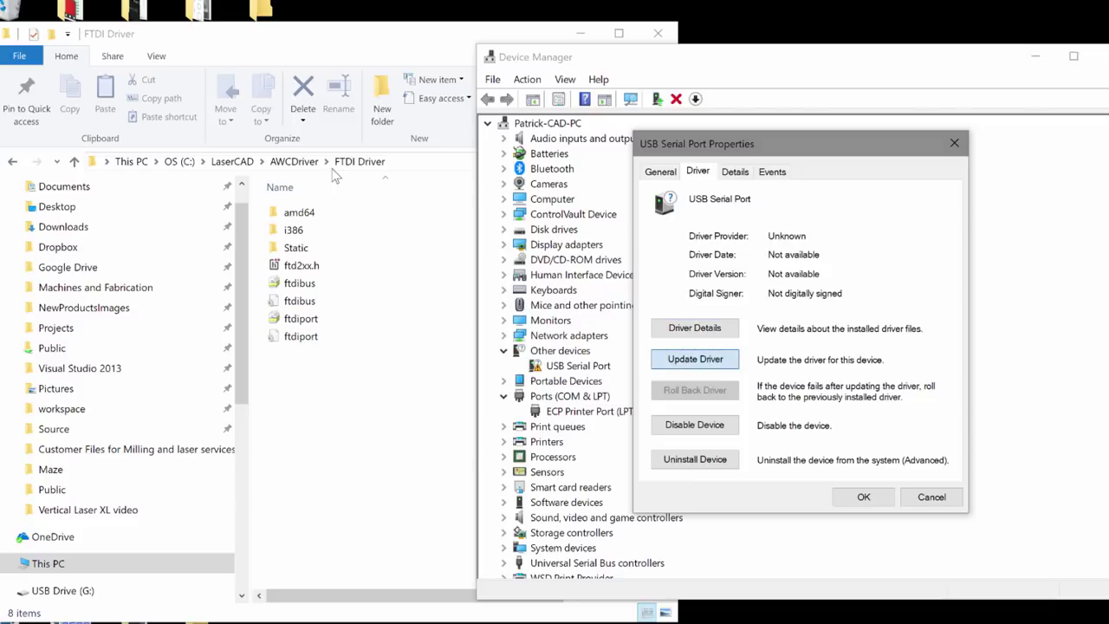
# Point the driver search at the C:\LaserCAD\AWCDriver\FTDI Driver folder
pyautogui.click(700, 356)
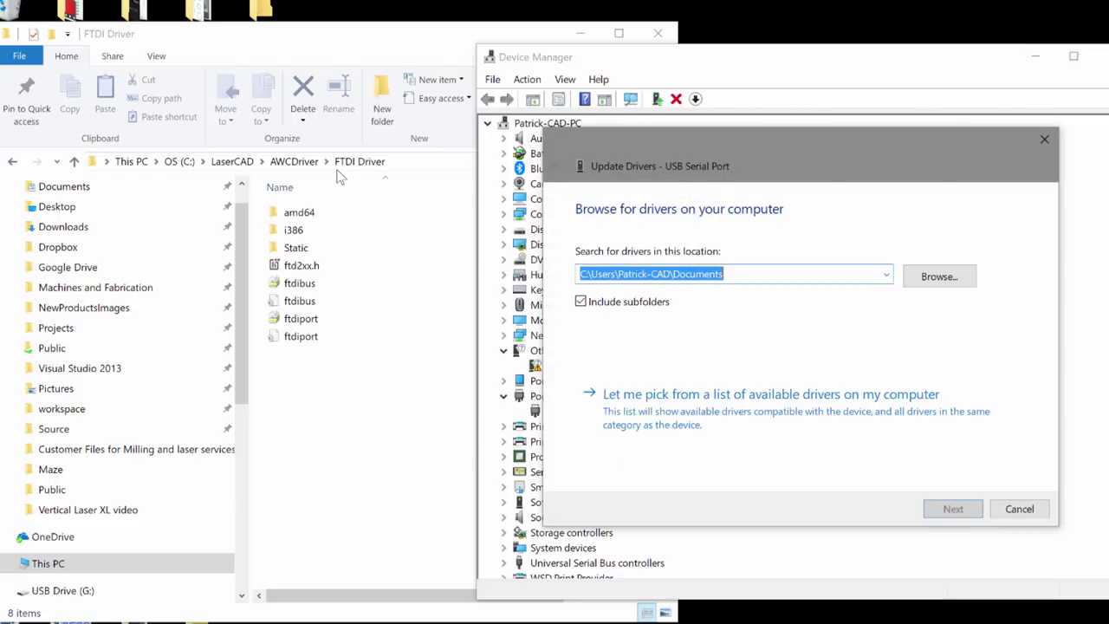
pyautogui.click(920, 277)
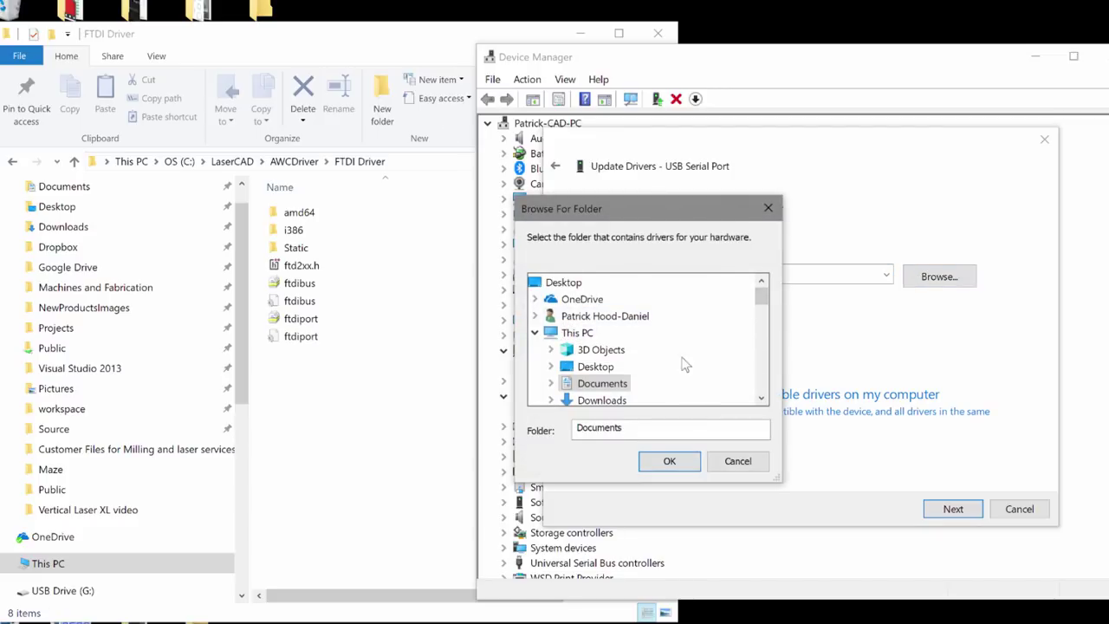
pyautogui.click(595, 367)
pyautogui.scroll(-10, 693, 368)
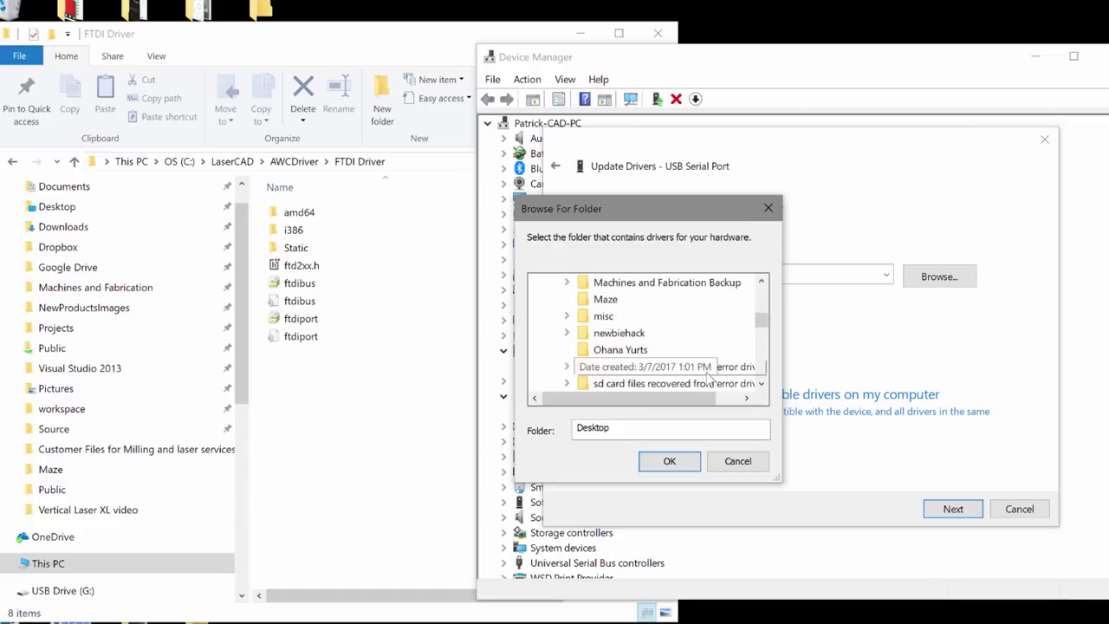
pyautogui.scroll(8, 708, 375)
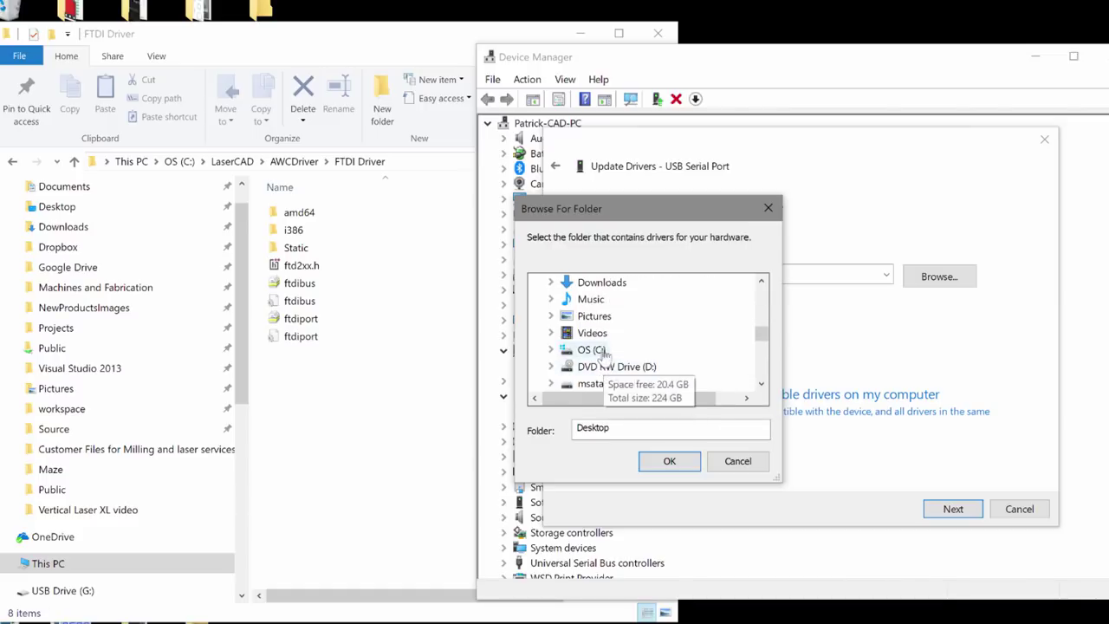
pyautogui.click(593, 350)
pyautogui.scroll(-3, 663, 371)
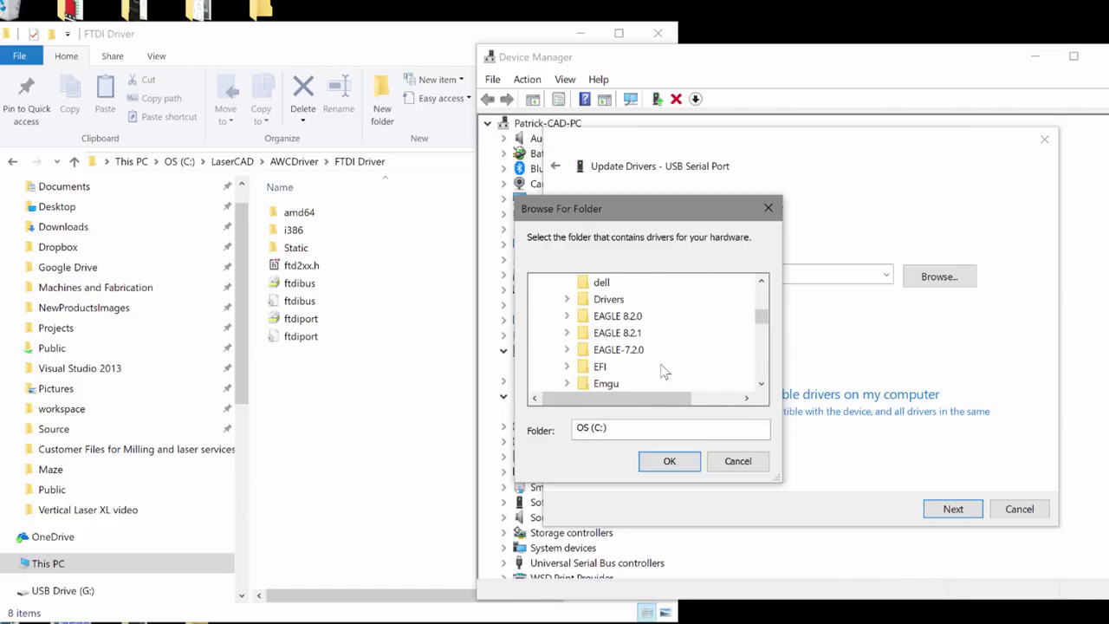
pyautogui.scroll(-4, 663, 371)
pyautogui.scroll(2, 662, 371)
pyautogui.click(623, 350)
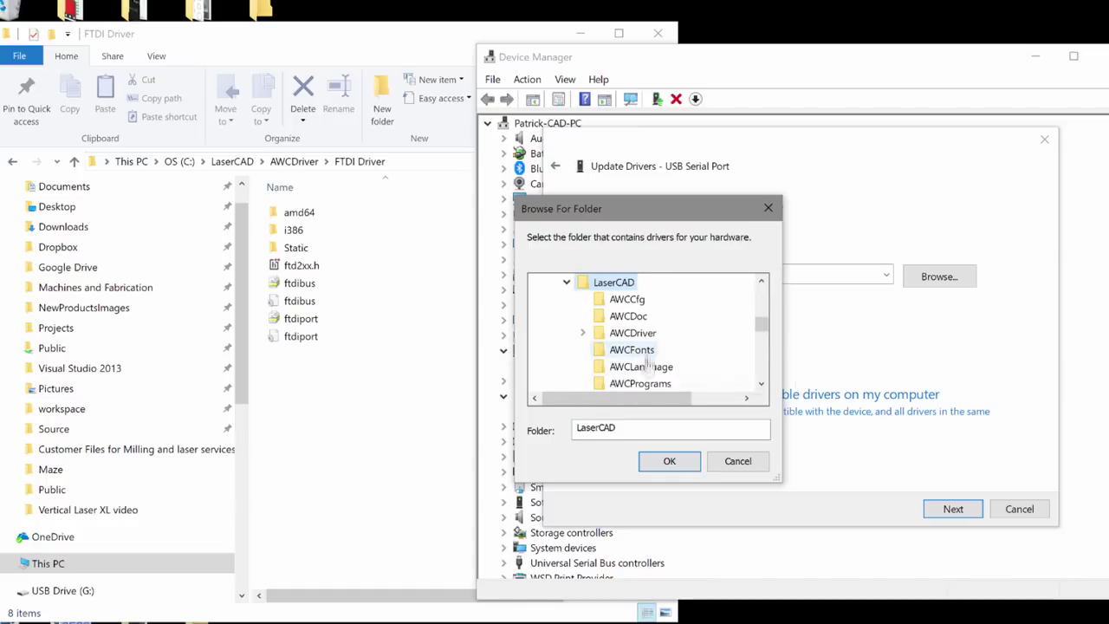
pyautogui.click(632, 334)
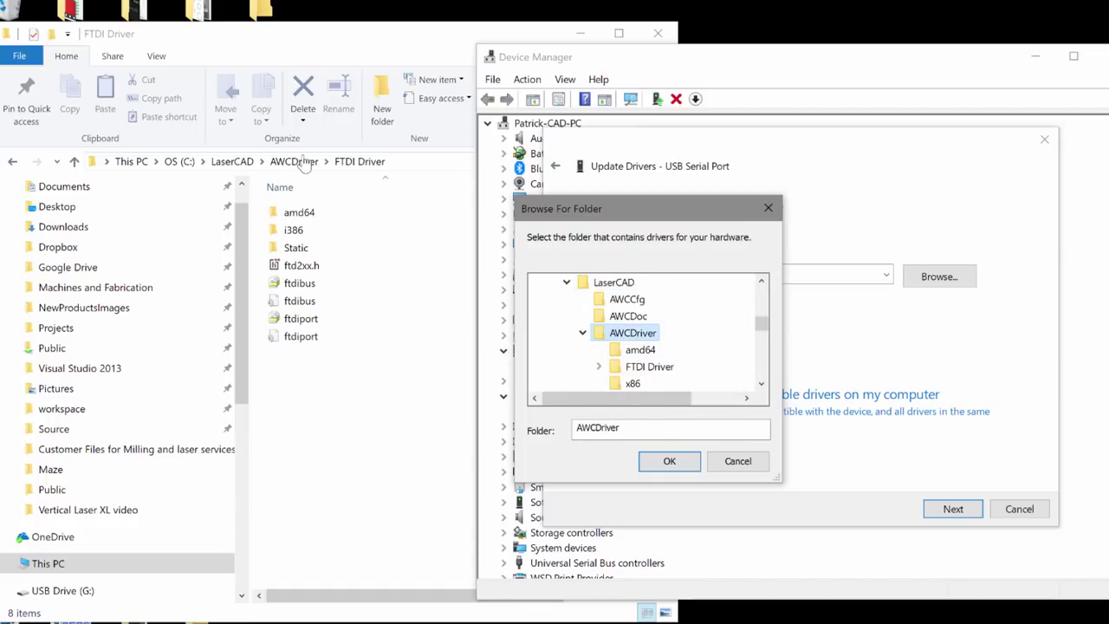
pyautogui.click(658, 367)
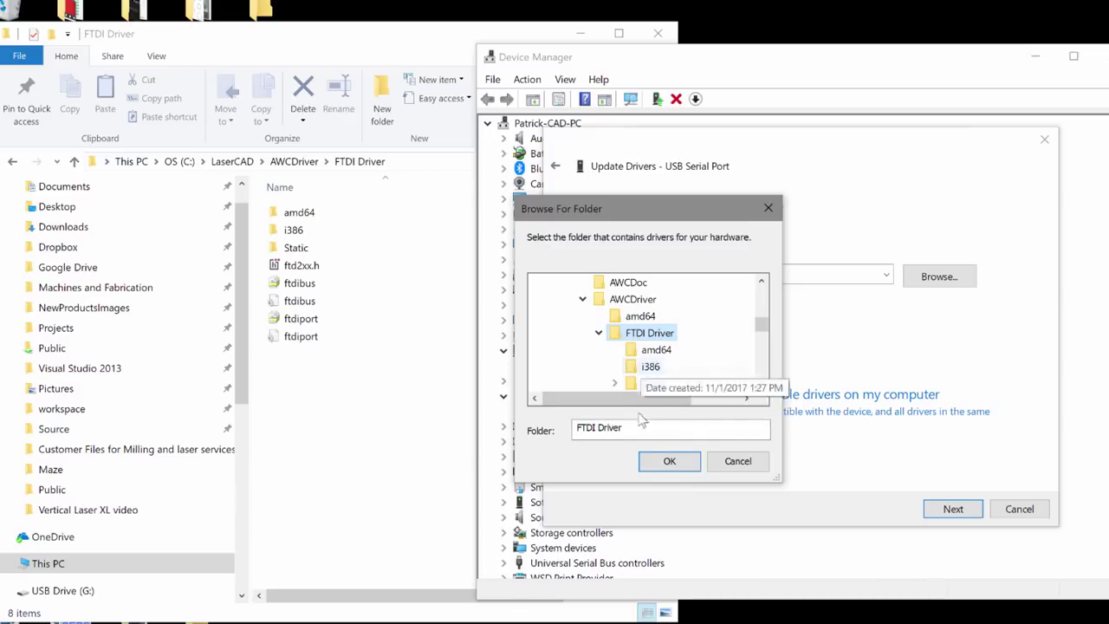
pyautogui.click(667, 461)
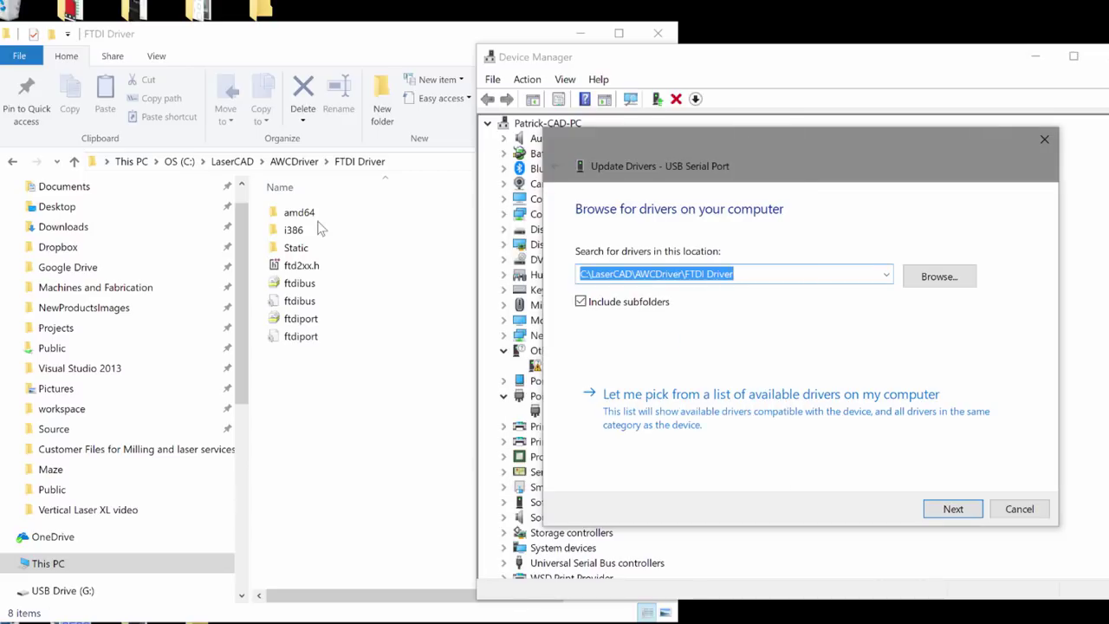
# Install the FTDI driver, then close the dialogs and the FTDI Driver folder window
pyautogui.click(952, 508)
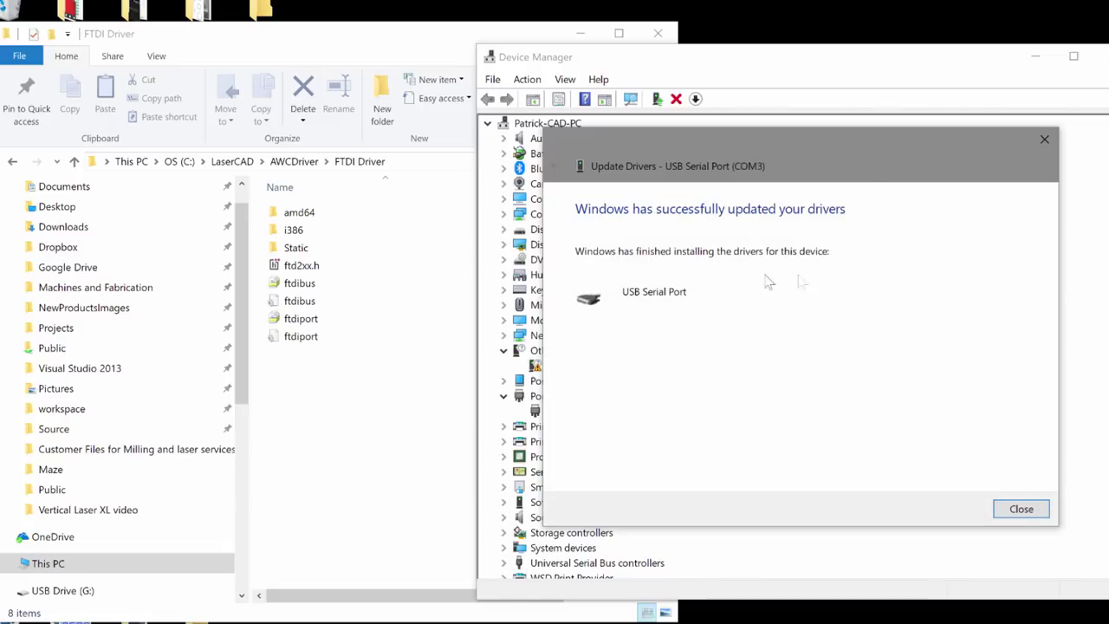
pyautogui.click(1009, 507)
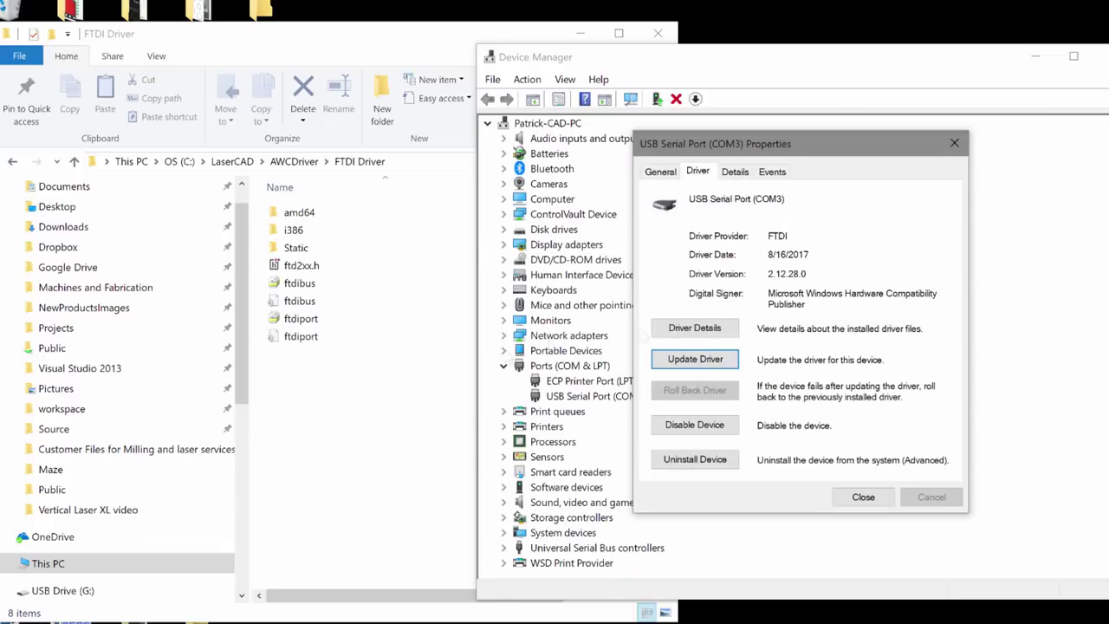
pyautogui.click(863, 496)
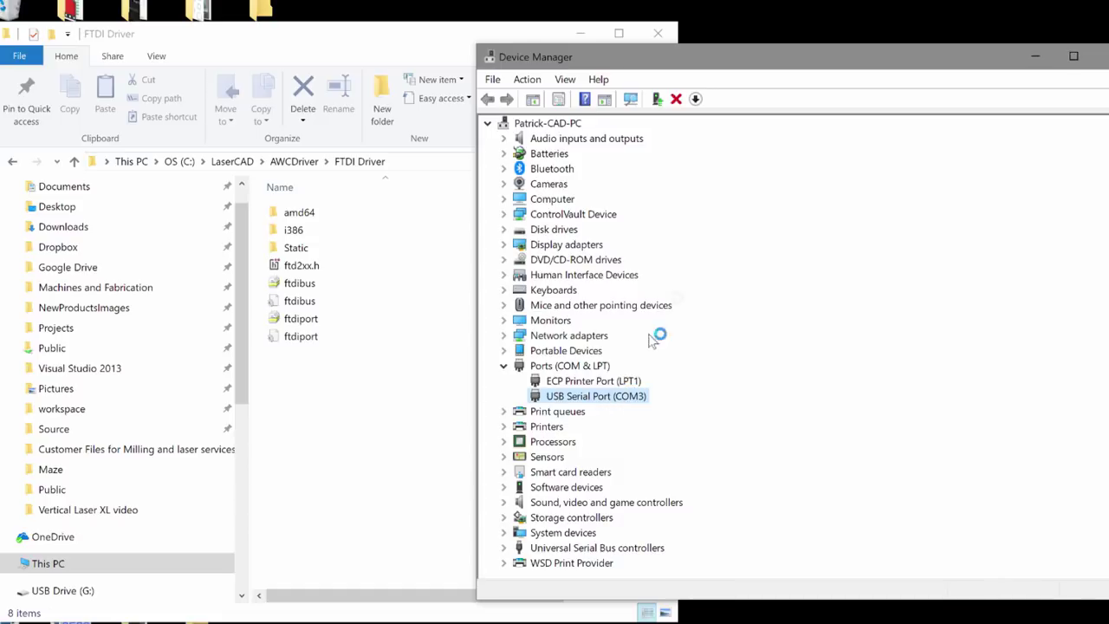
pyautogui.click(658, 33)
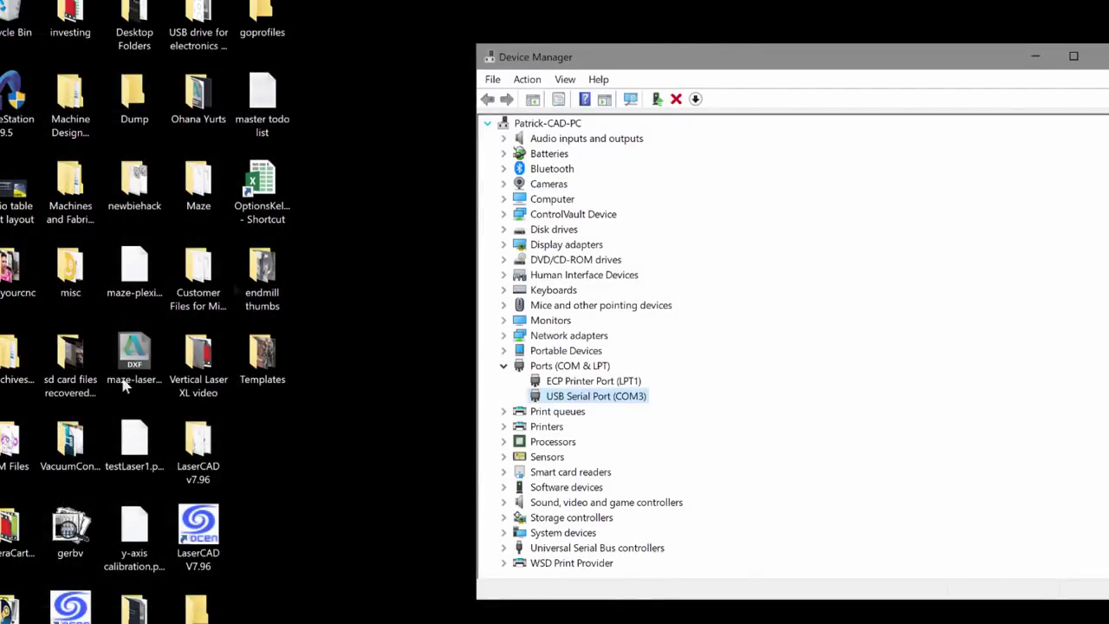
# Launch LaserCAD and delete the COM 13 and COM 21 entries from the USB device list
pyautogui.doubleClick(199, 530)
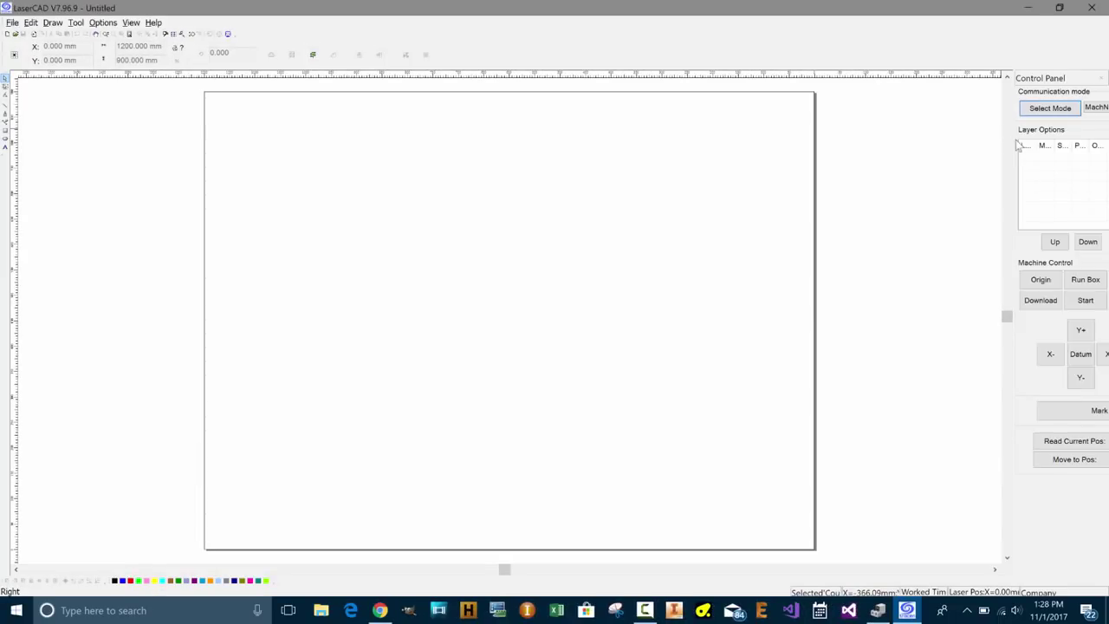
pyautogui.click(917, 107)
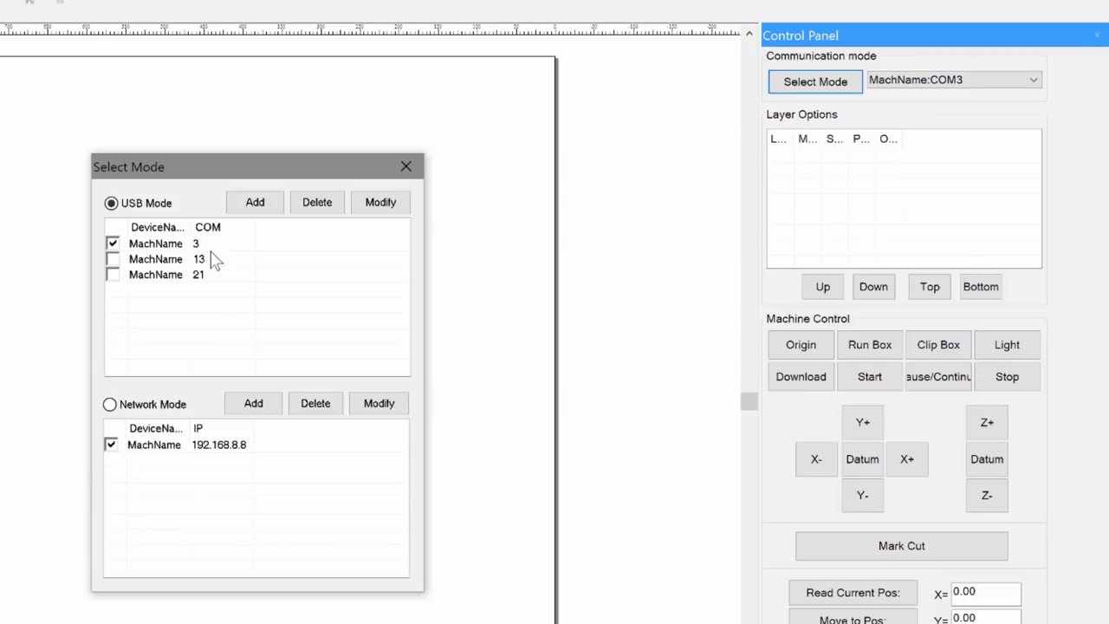
pyautogui.click(198, 275)
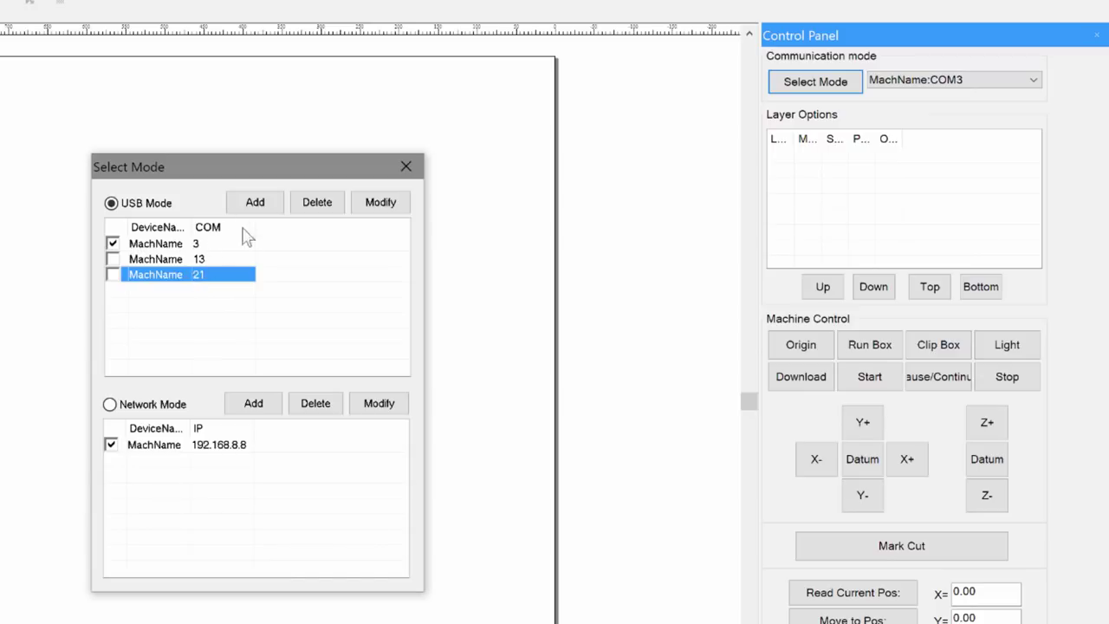
pyautogui.click(222, 260)
pyautogui.click(317, 203)
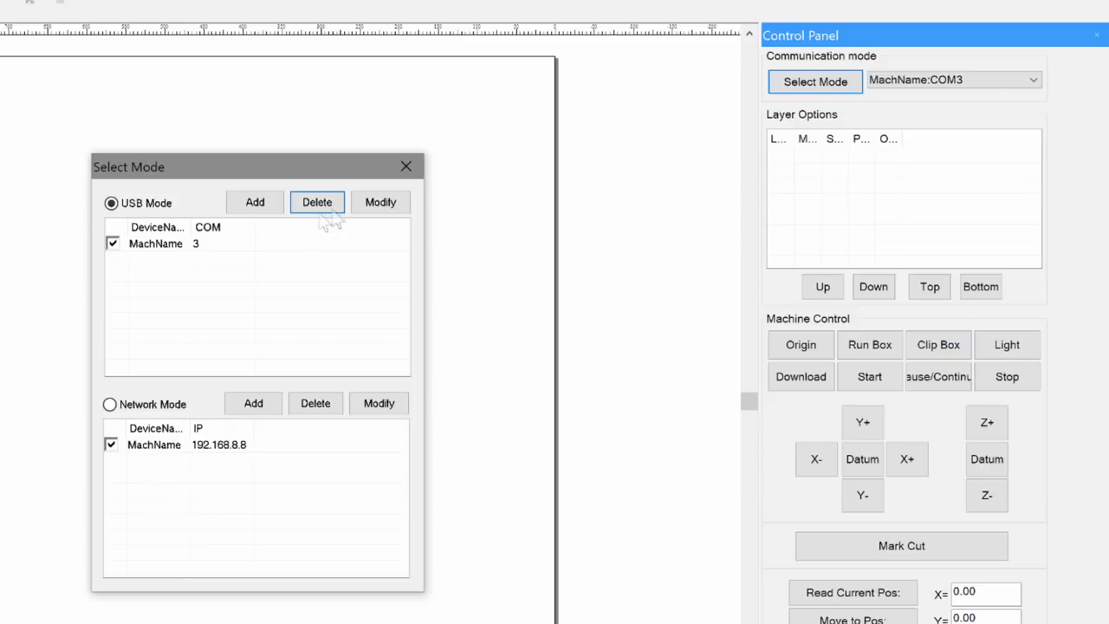
# Detect and confirm COM 3 for the MachName device with FindCom, then close the dialog
pyautogui.doubleClick(173, 246)
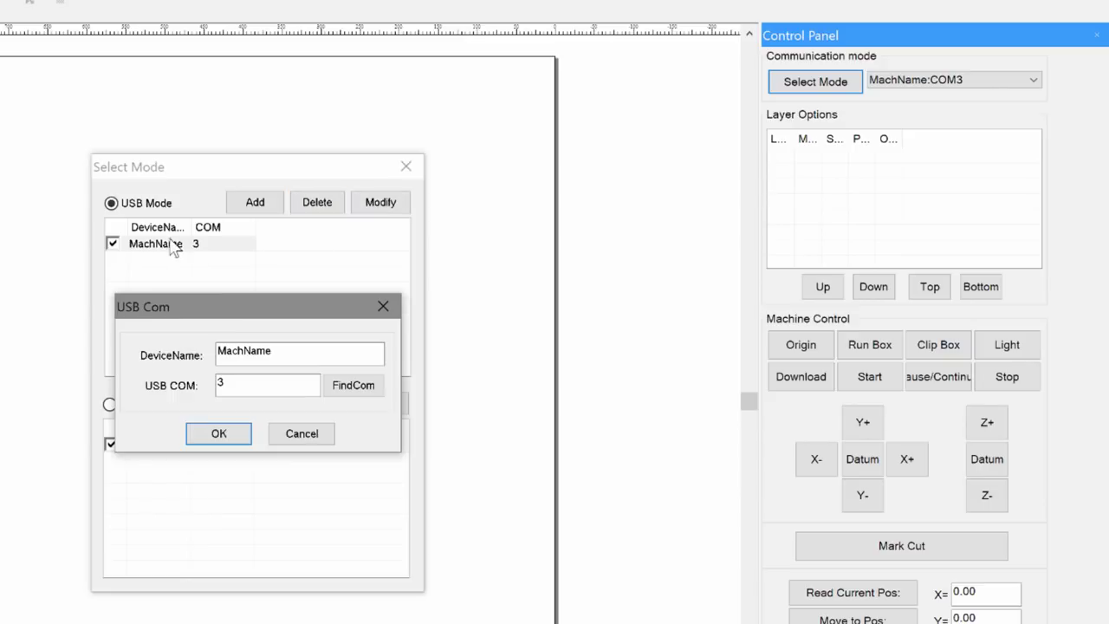
pyautogui.click(351, 387)
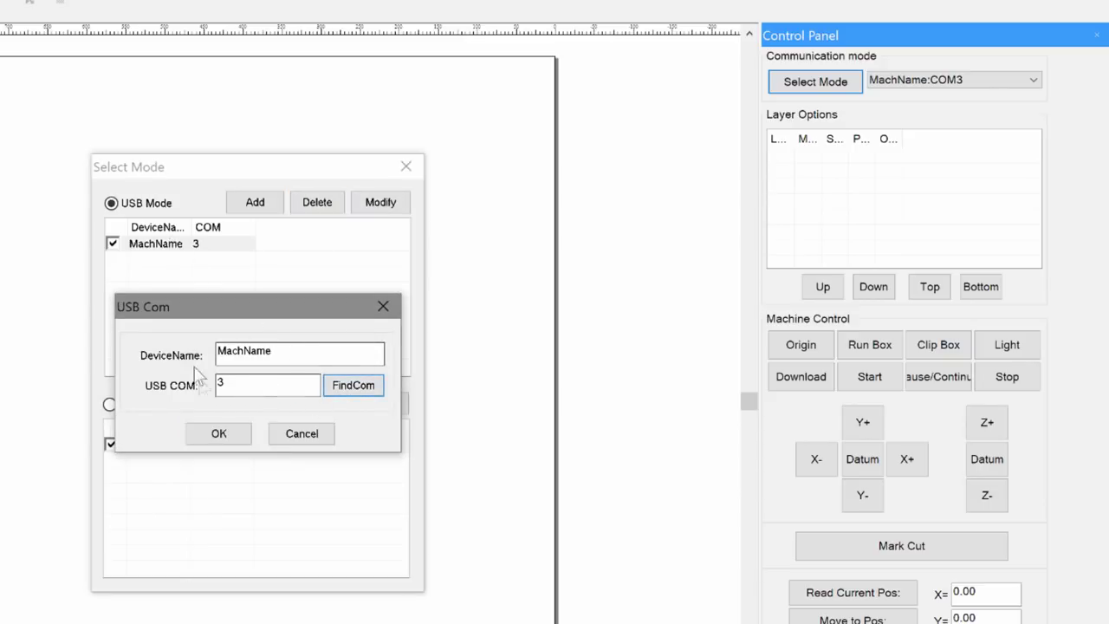
pyautogui.click(219, 435)
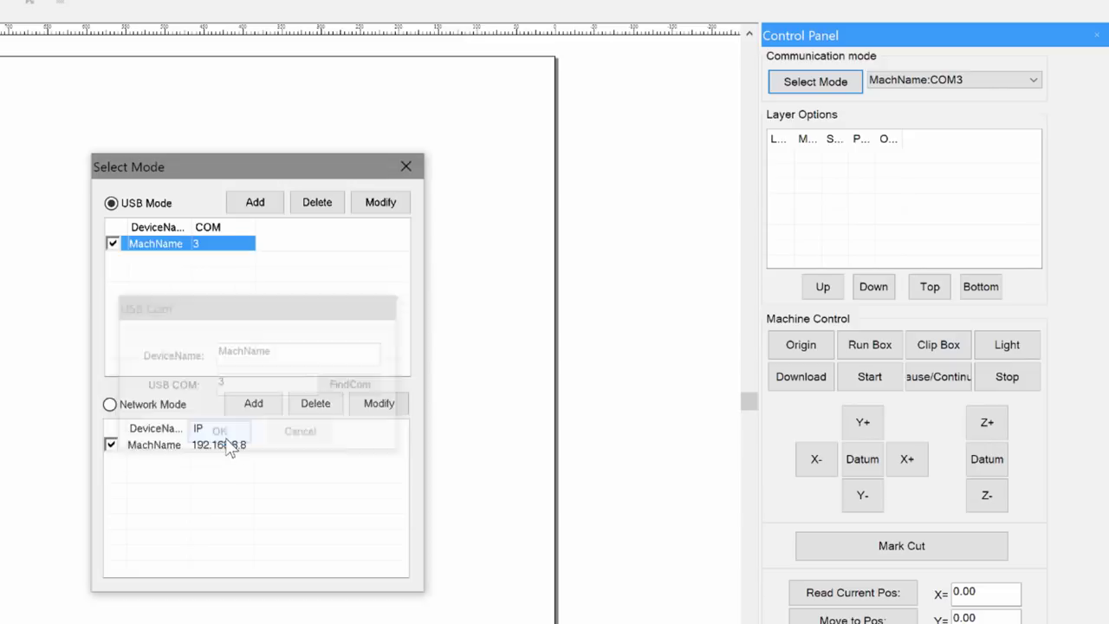
pyautogui.click(407, 169)
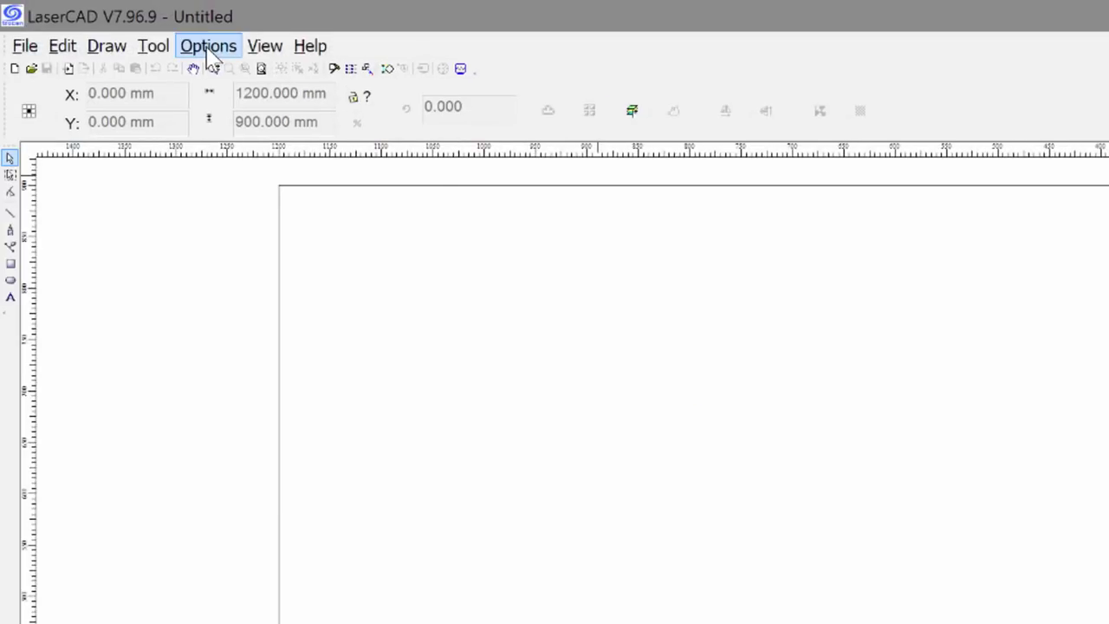
# Read the Manufacturer Parameters from the controller in System Options, giving X range 2438, Y range 1219
pyautogui.click(208, 45)
pyautogui.click(264, 45)
pyautogui.moveTo(218, 47)
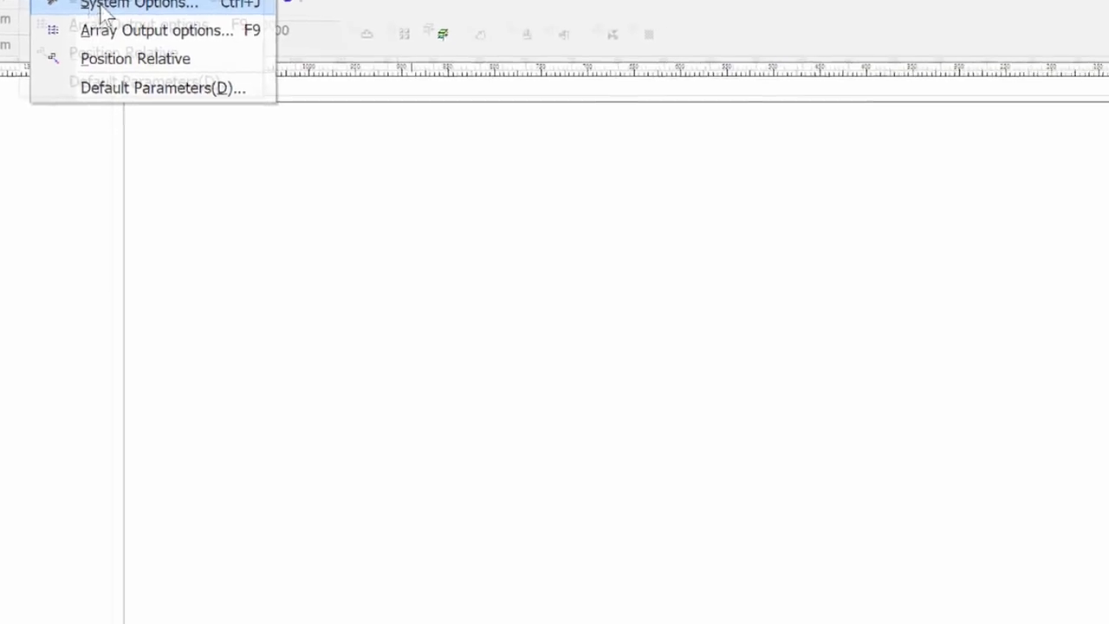
pyautogui.click(102, 11)
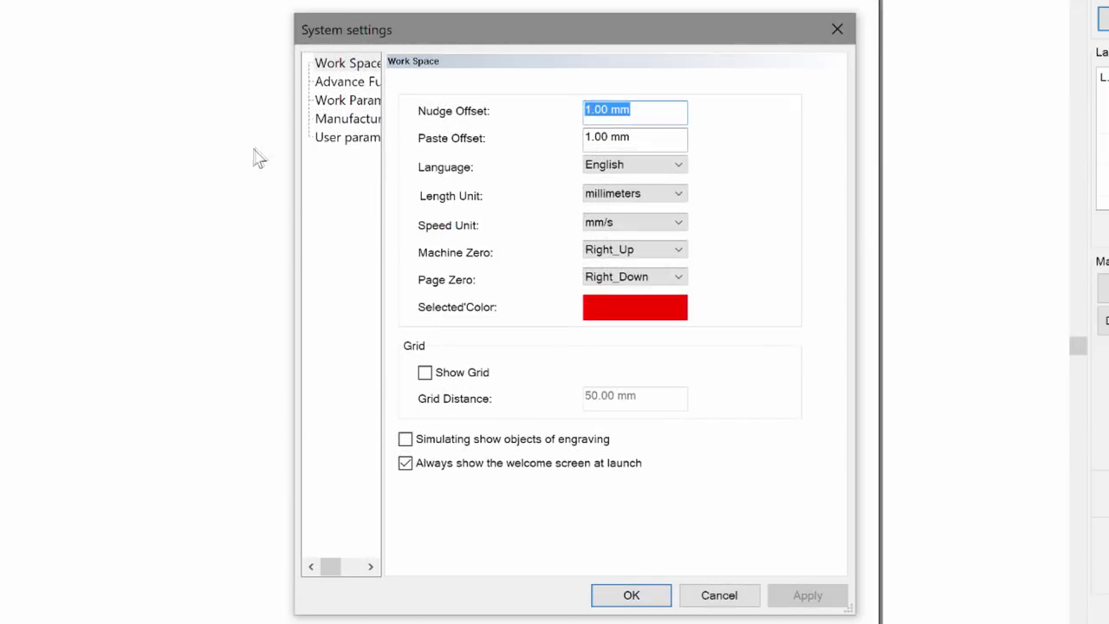
pyautogui.click(332, 121)
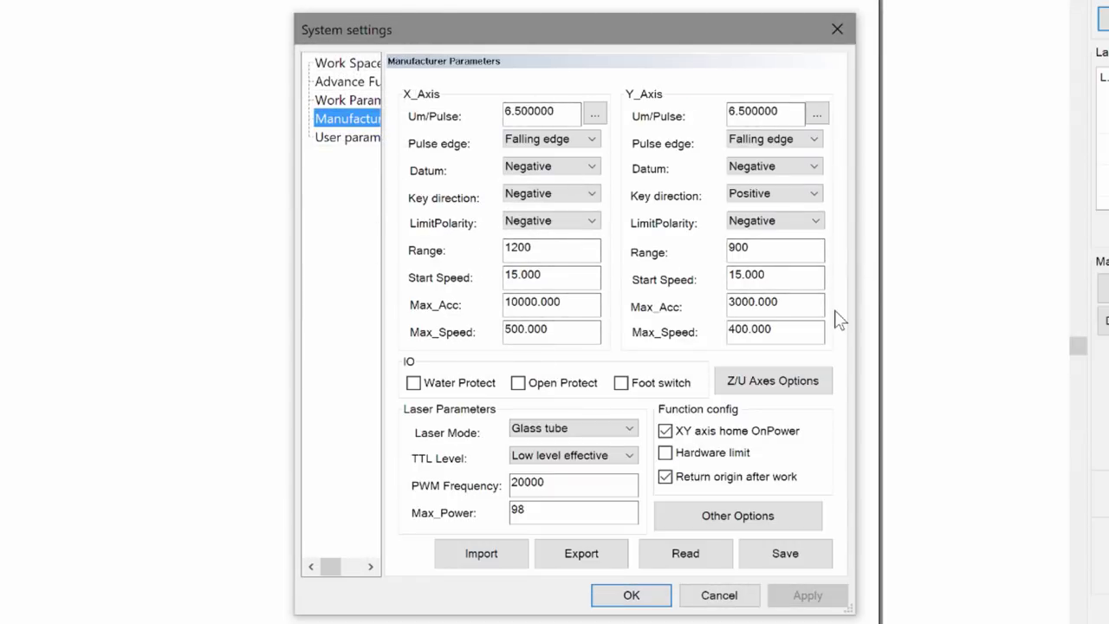
pyautogui.click(684, 559)
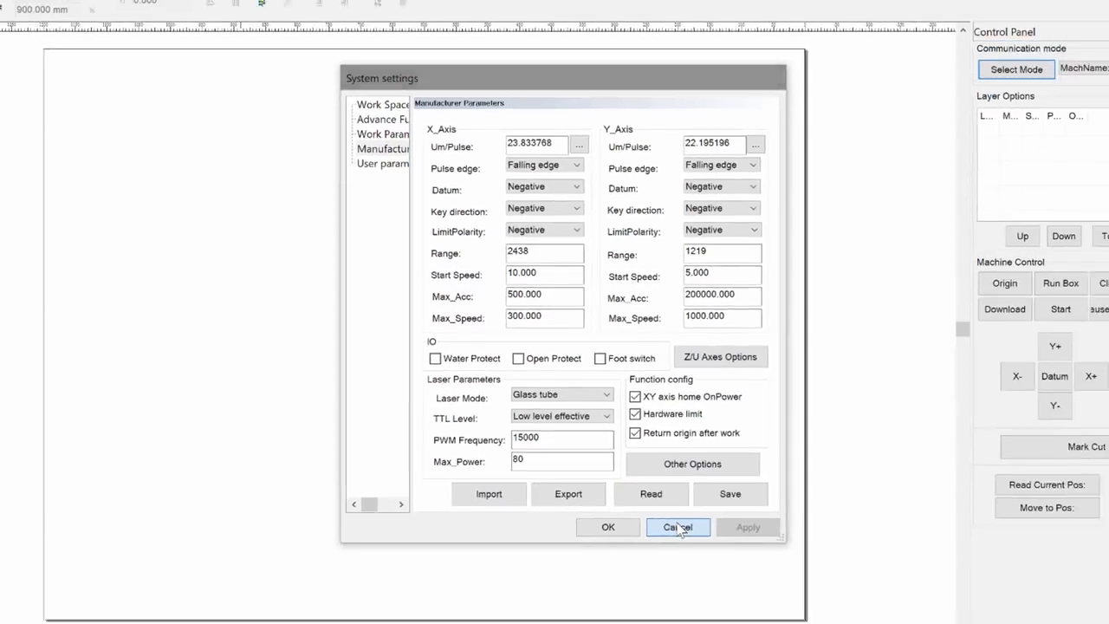
pyautogui.click(678, 527)
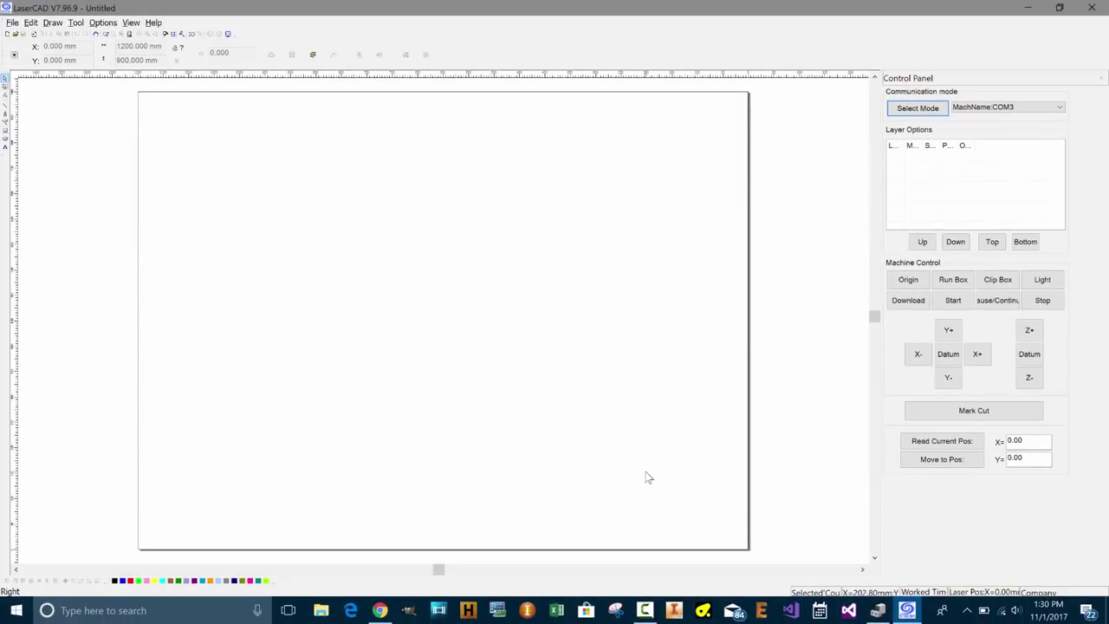